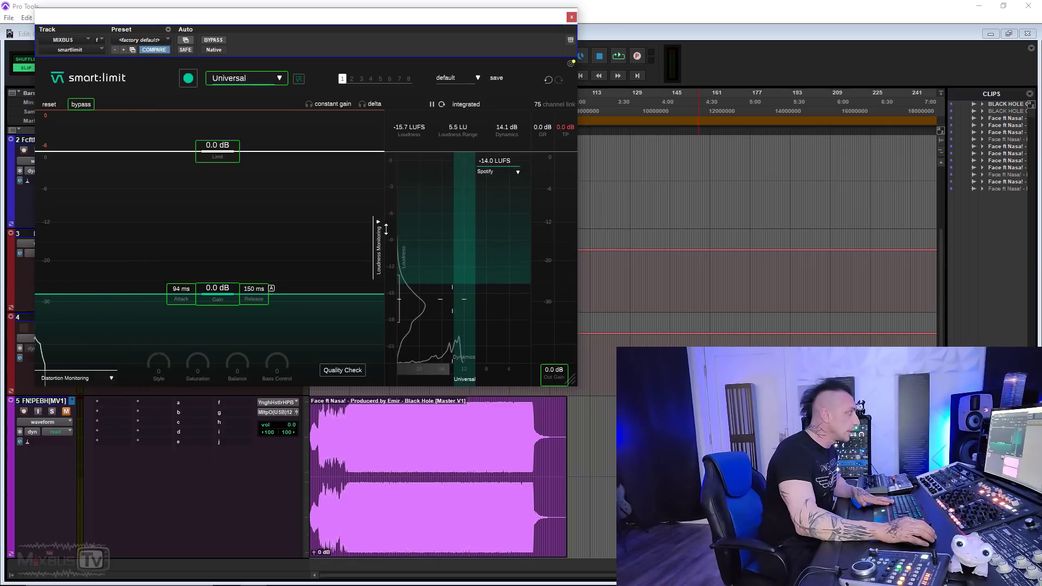
Play the track to measure its loudness and dynamics in the limiter
key("space")
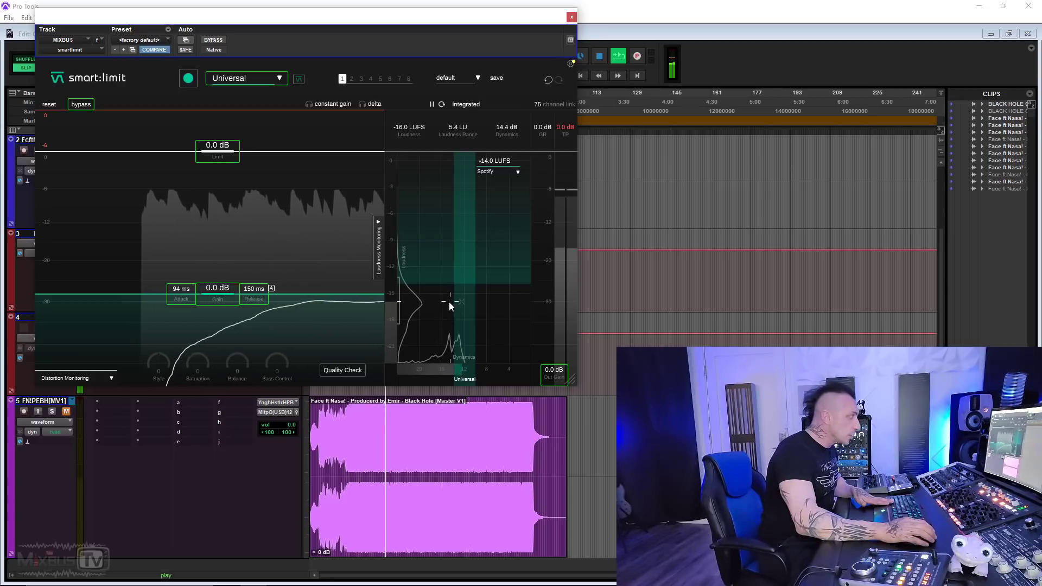
mouse_move(224, 293)
left_mouse_down()
mouse_move(228, 244)
mouse_move(227, 294)
left_mouse_up()
Try the iTunes, Deezer and Tidal loudness delivery targets, and return to iTunes
left_click(514, 177)
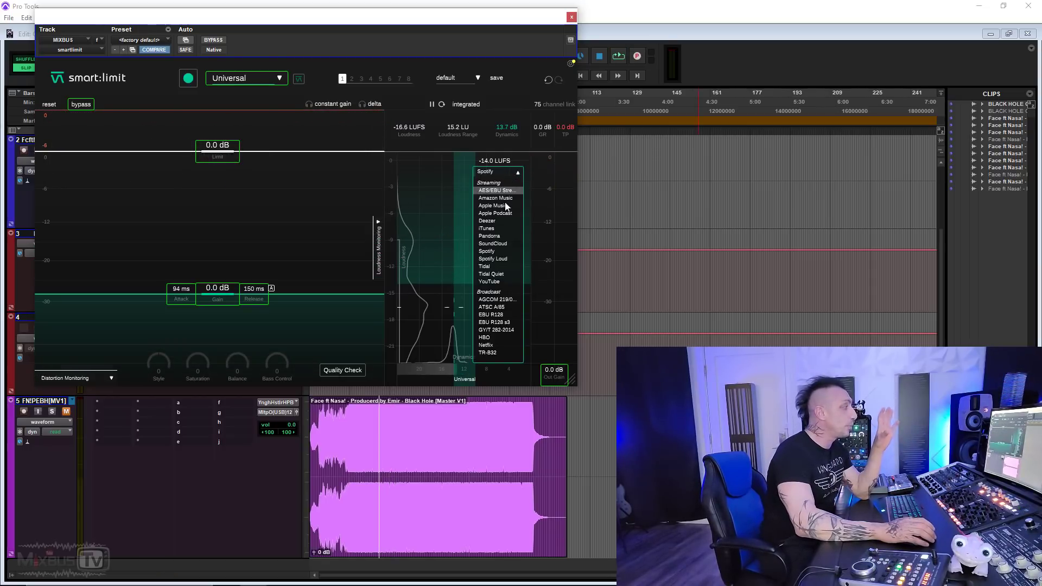
left_click(499, 227)
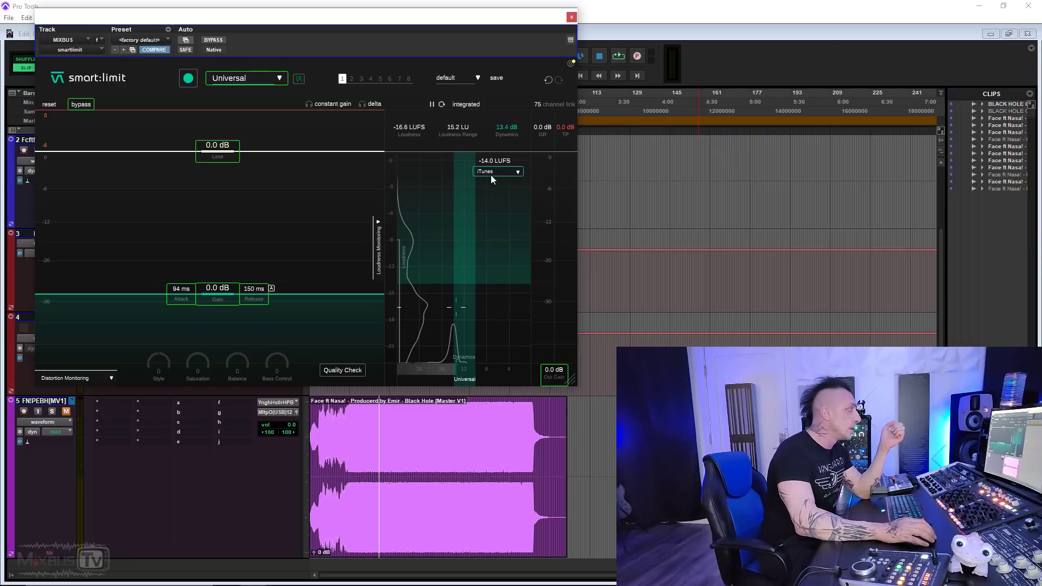
left_click(490, 174)
left_click(495, 221)
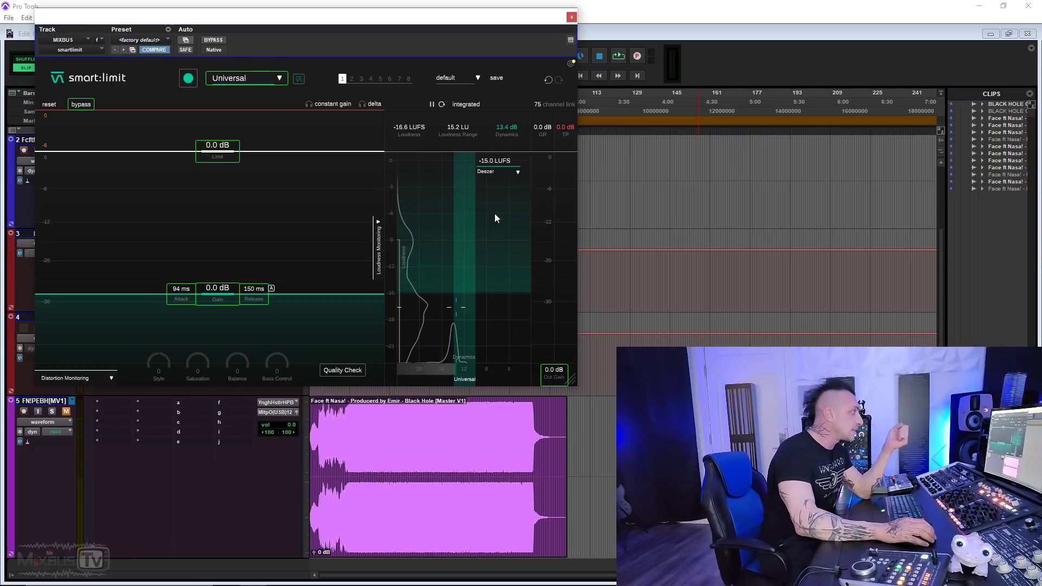
left_click(493, 172)
left_click(485, 266)
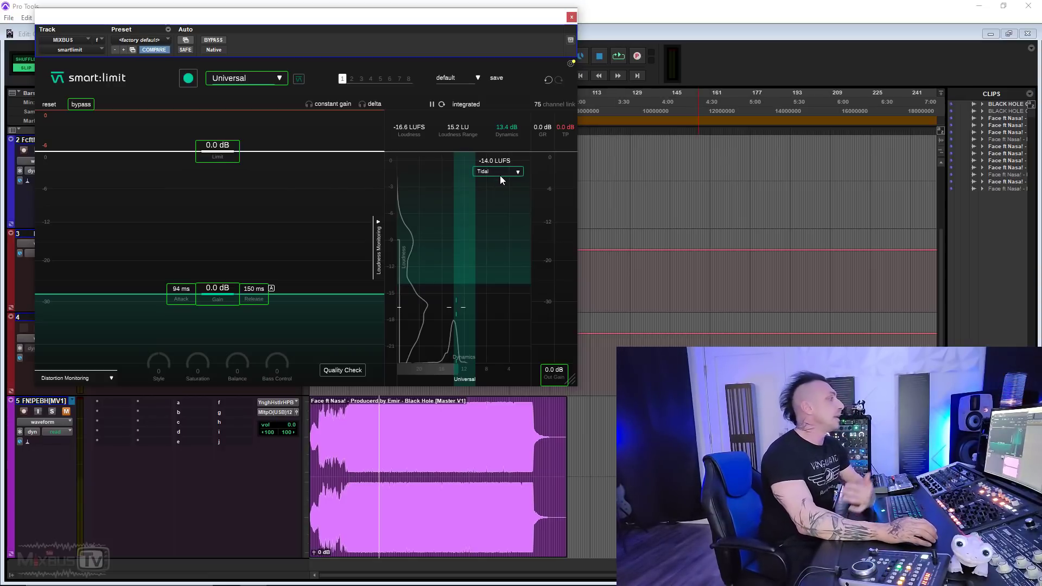
left_click(500, 174)
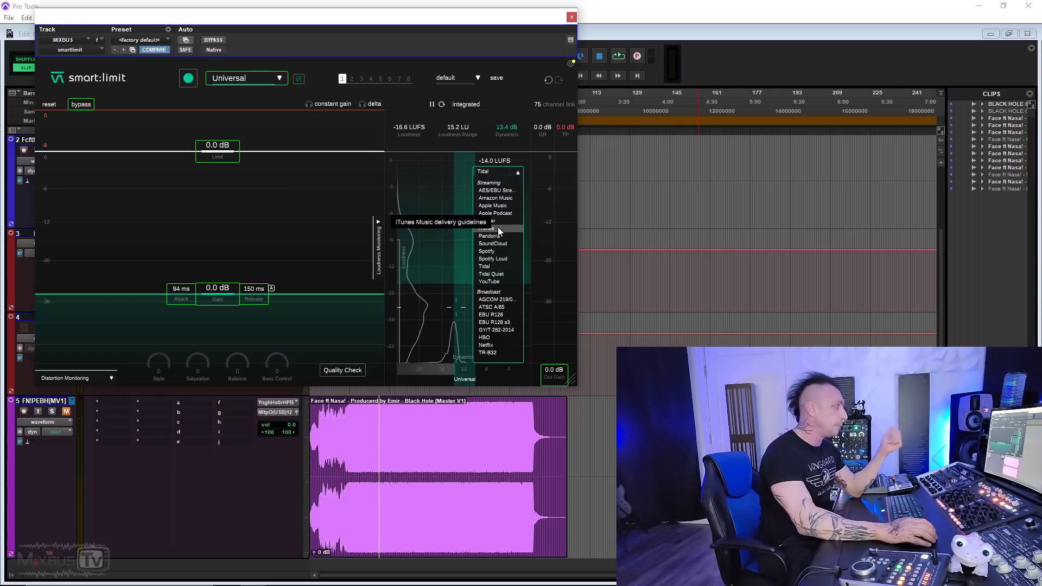
left_click(498, 229)
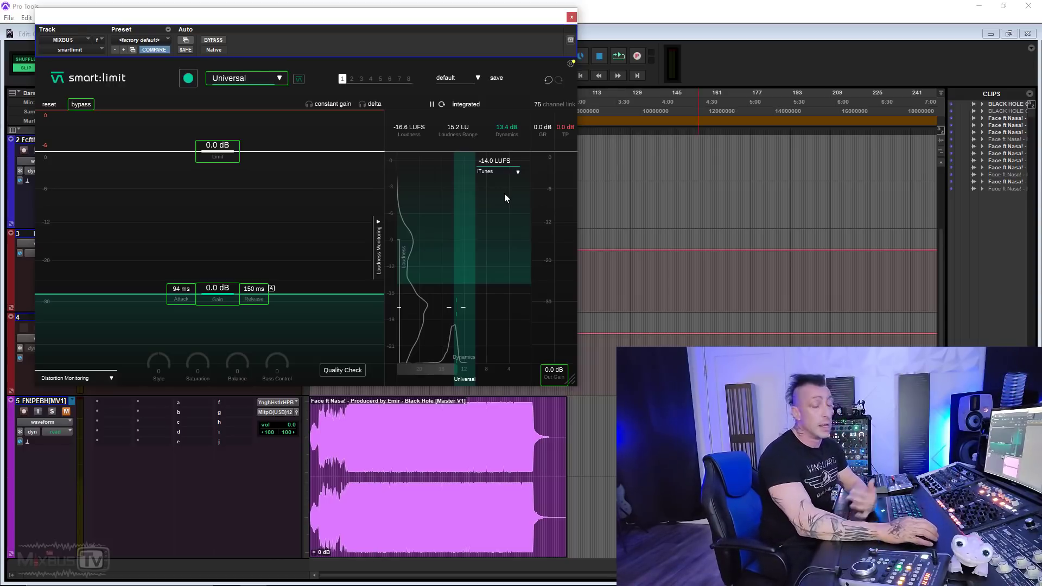
Compare the Amazon Music, iTunes, Tidal and Spotify Loud delivery targets by selecting each in turn
left_click(500, 171)
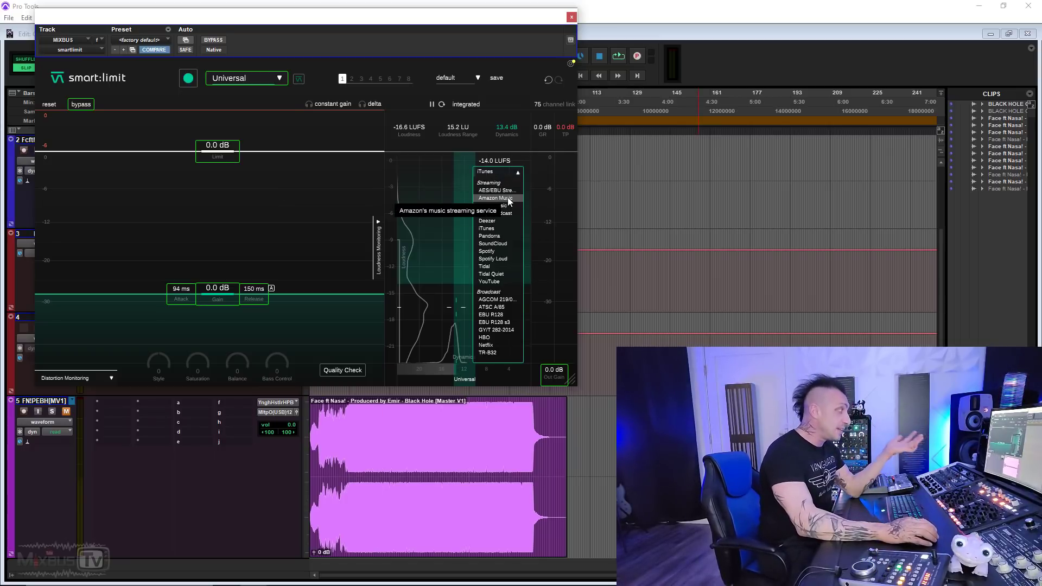
left_click(505, 198)
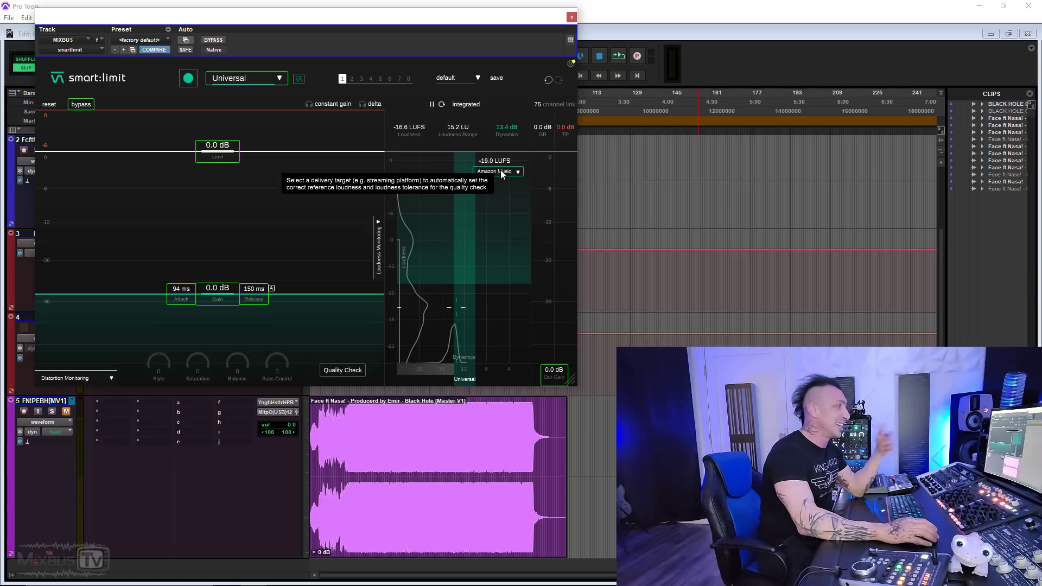
left_click(502, 172)
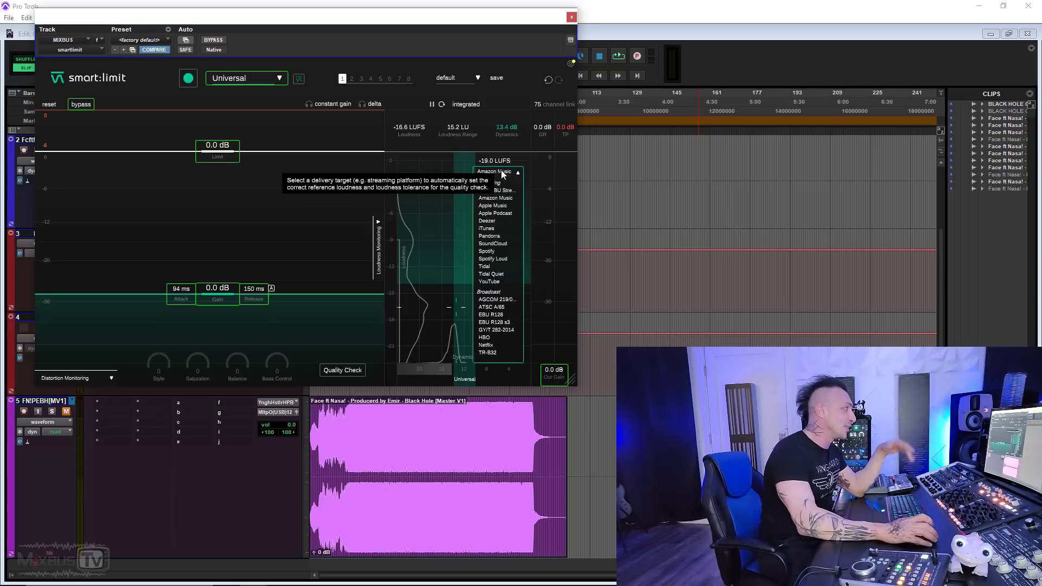
left_click(503, 227)
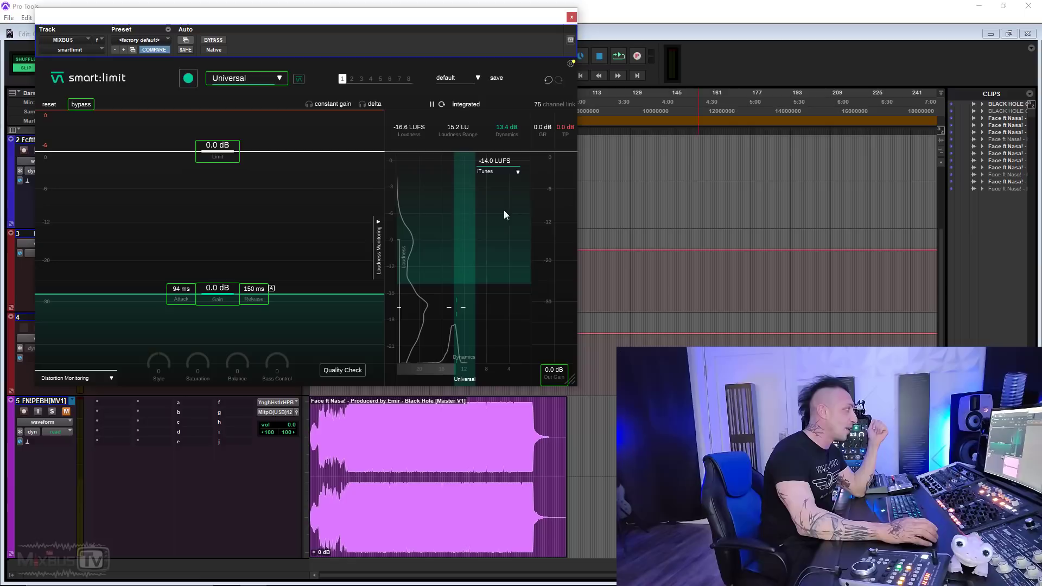
left_click(496, 171)
left_click(493, 266)
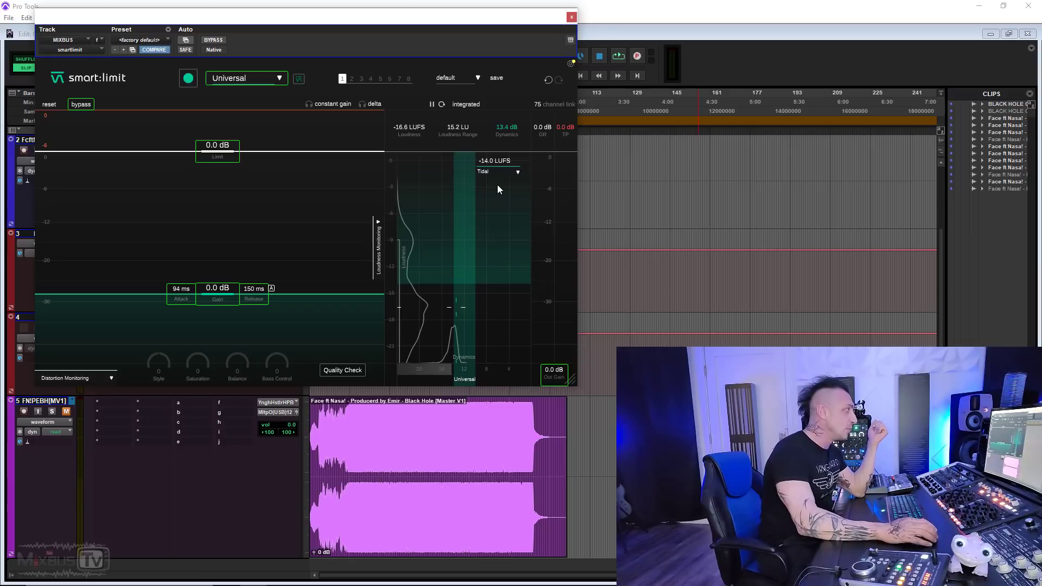
left_click(496, 173)
left_click(493, 259)
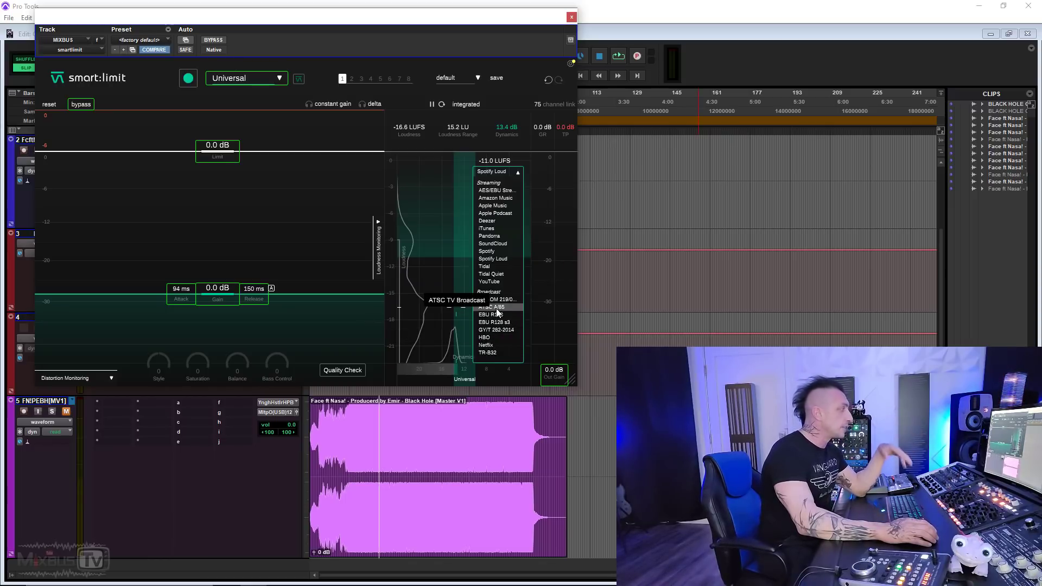
Compare the YouTube, Spotify, Spotify Loud and Deezer delivery targets by selecting each in turn
left_click(499, 282)
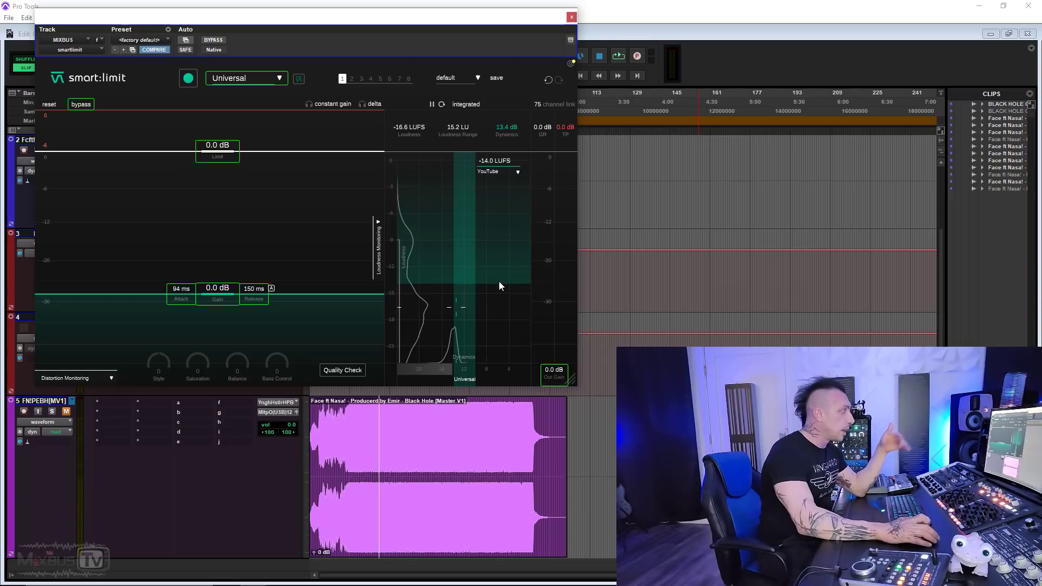
left_click(499, 172)
left_click(499, 252)
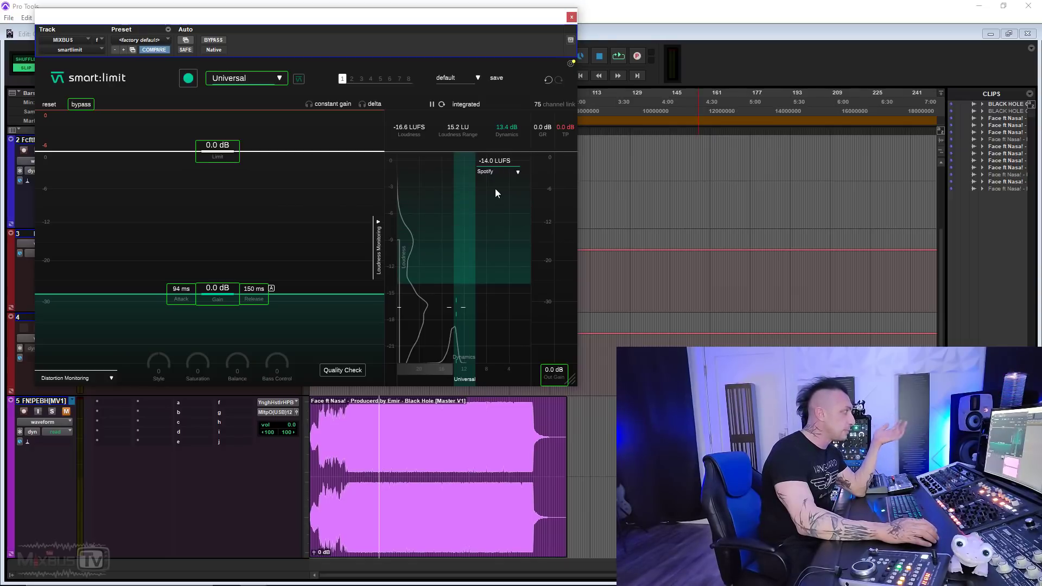
left_click(497, 173)
left_click(505, 260)
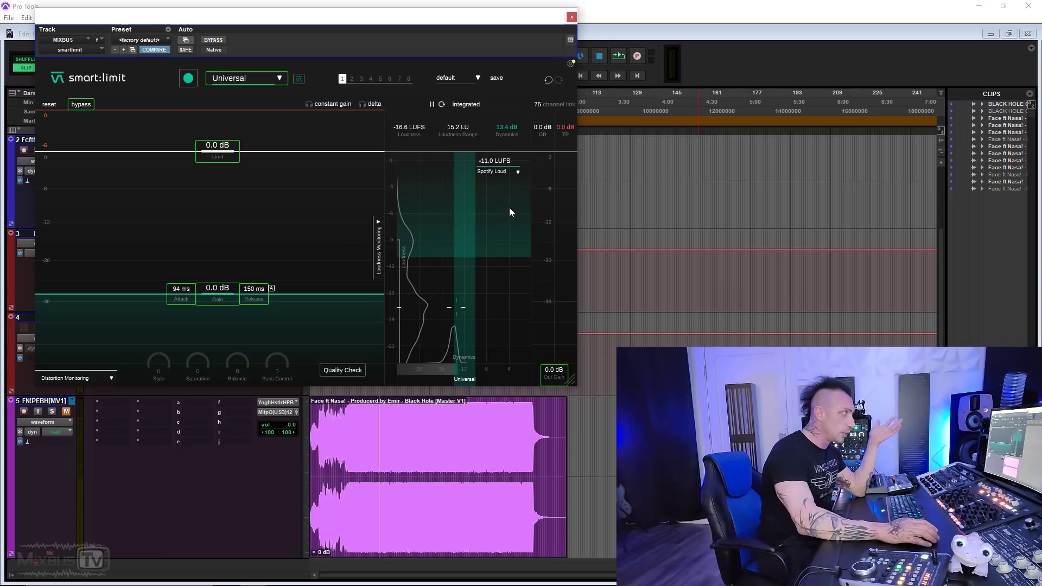
left_click(497, 170)
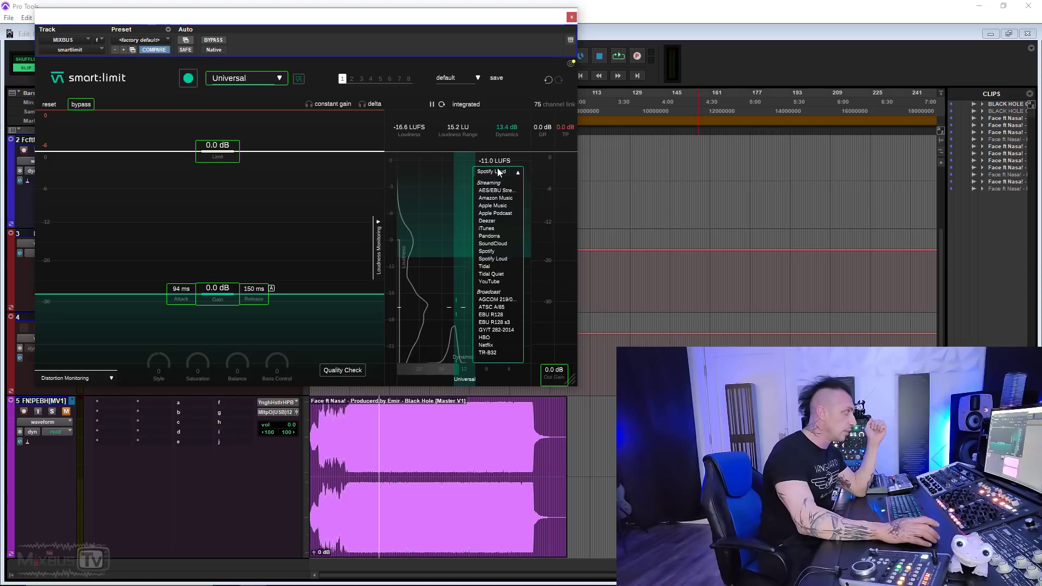
left_click(492, 223)
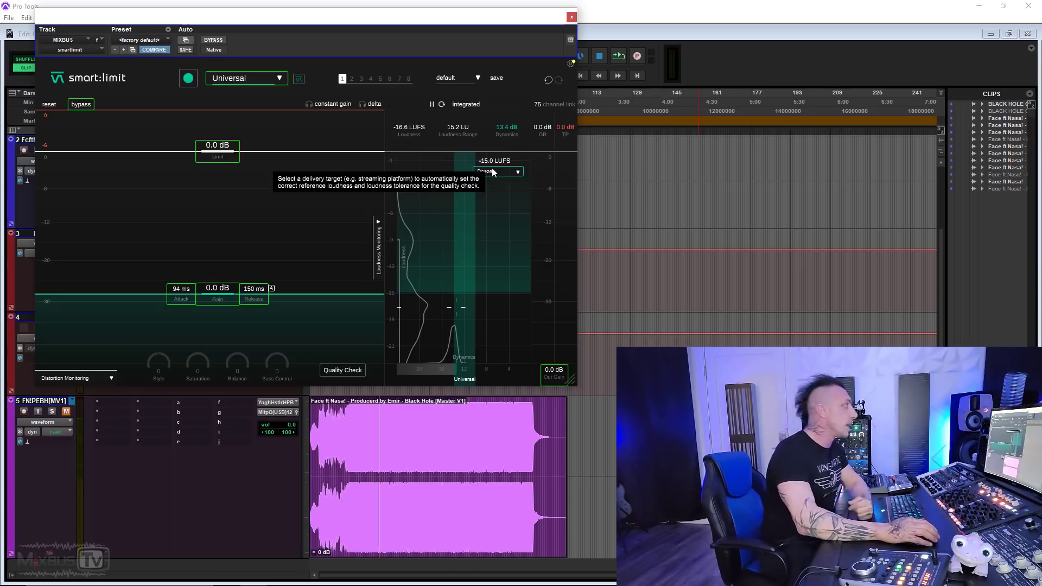
Set a custom reference loudness of -8.0 LUFS as the delivery target
left_click(494, 171)
left_click(511, 225)
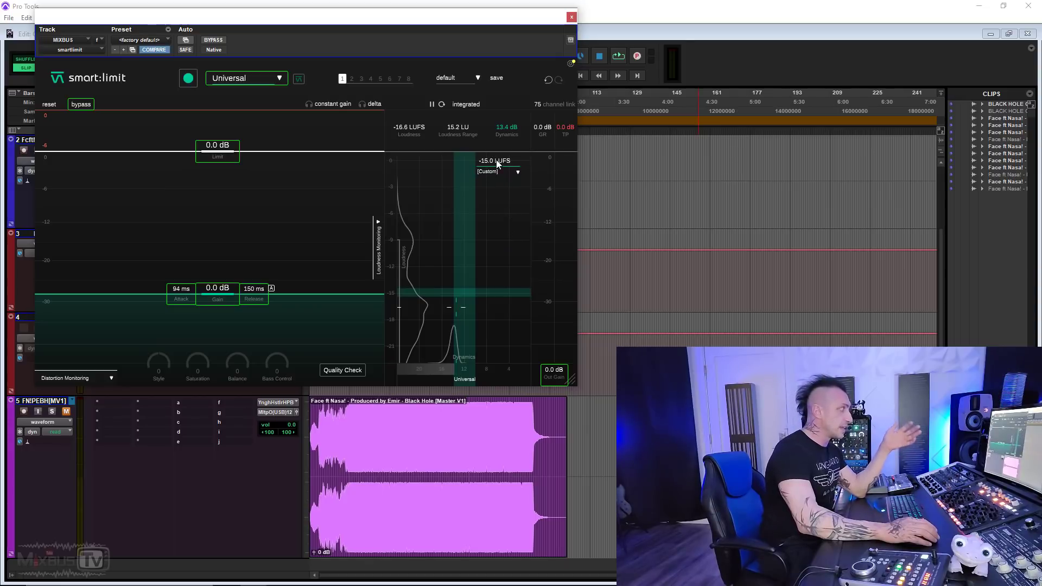
mouse_move(497, 162)
left_mouse_down()
mouse_move(497, 124)
mouse_move(499, 162)
left_mouse_up()
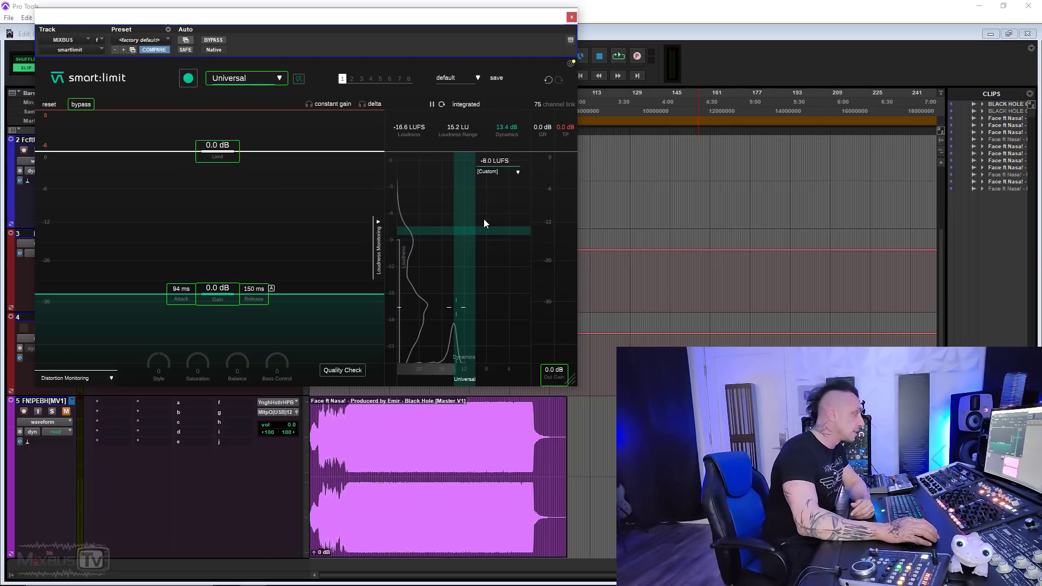
Play the track against the target, raise the input gain to 6.6 dB and switch the loudness measurement interval to momentary
key("space")
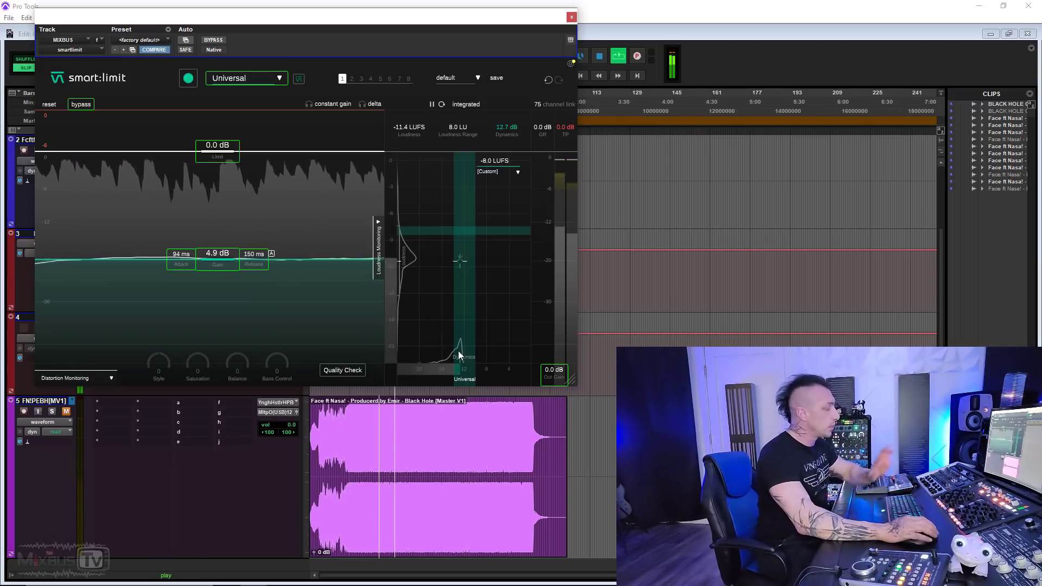
key("space")
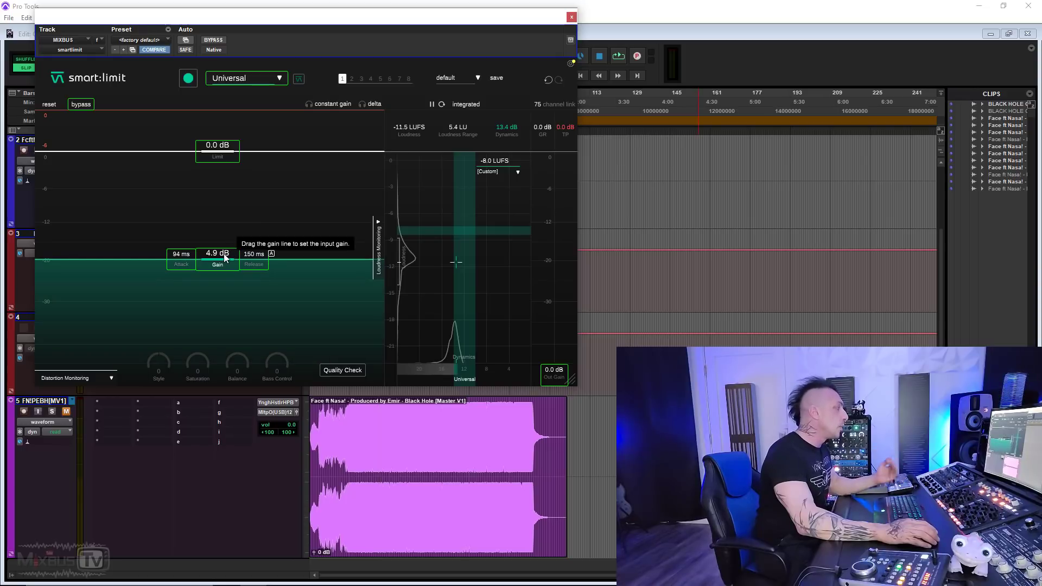
mouse_move(225, 258)
left_mouse_down()
mouse_move(225, 243)
mouse_move(228, 255)
left_mouse_up()
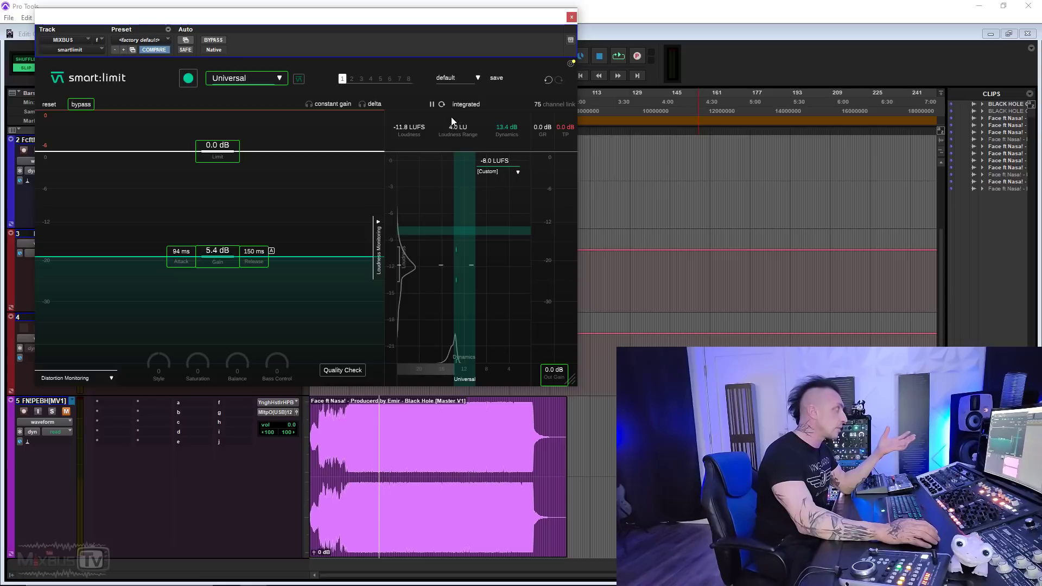
left_click_drag(230, 251, 226, 244)
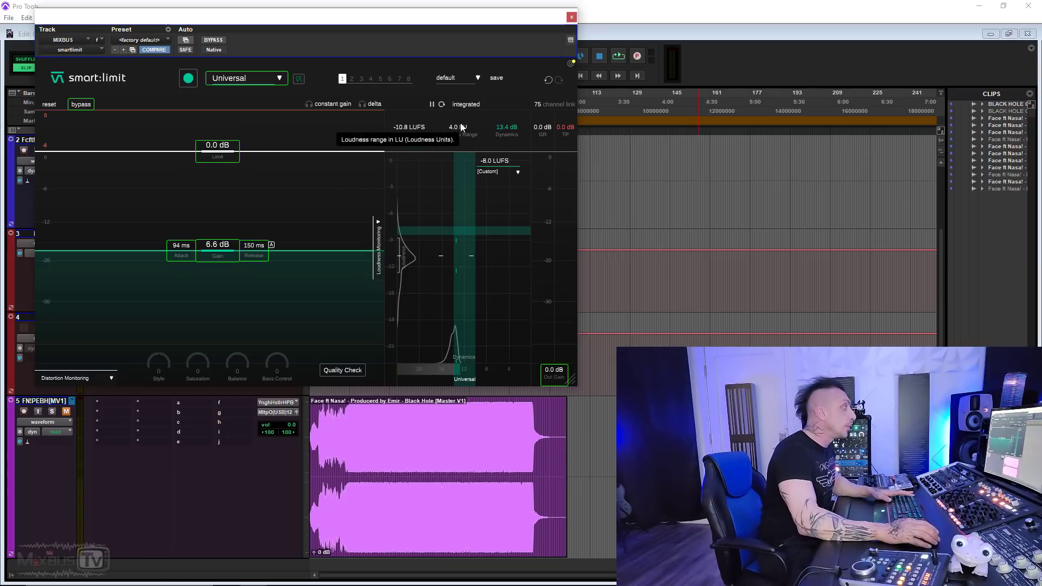
left_click(467, 105)
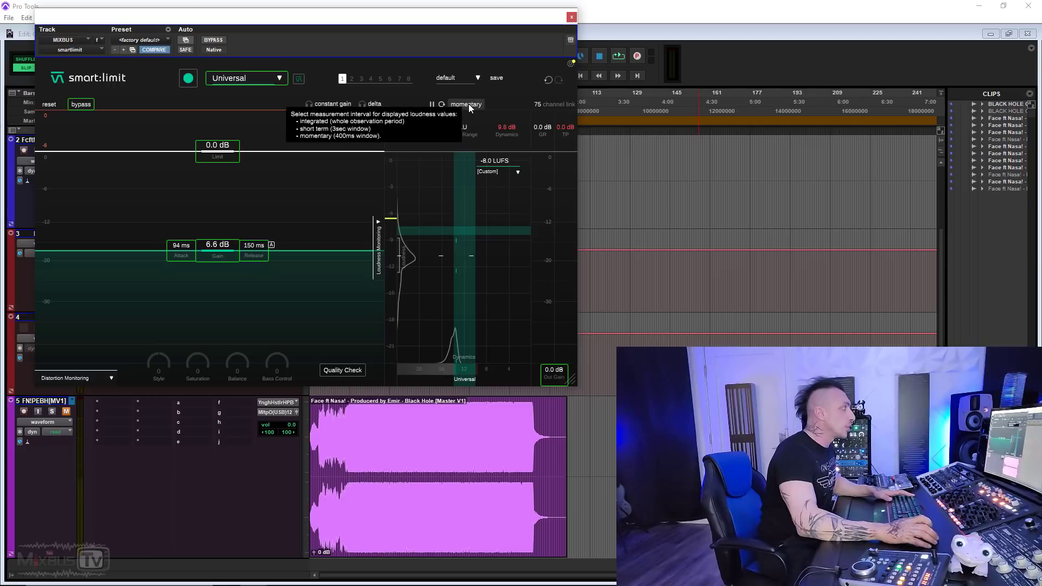
Turn on constant gain monitoring and raise the limiter's input gain to 9.0 dB
left_click(324, 103)
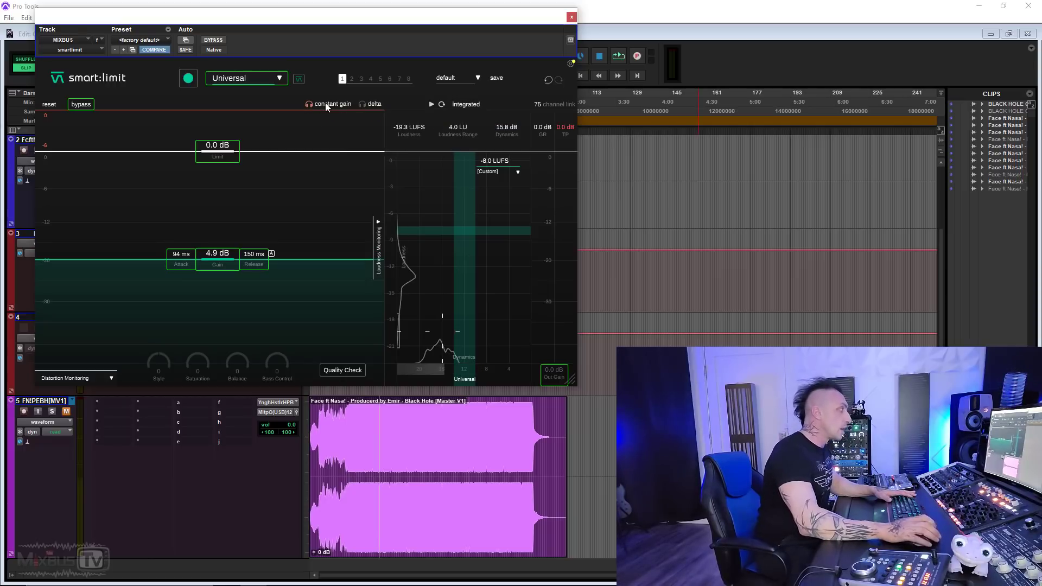
left_click_drag(223, 258, 227, 241)
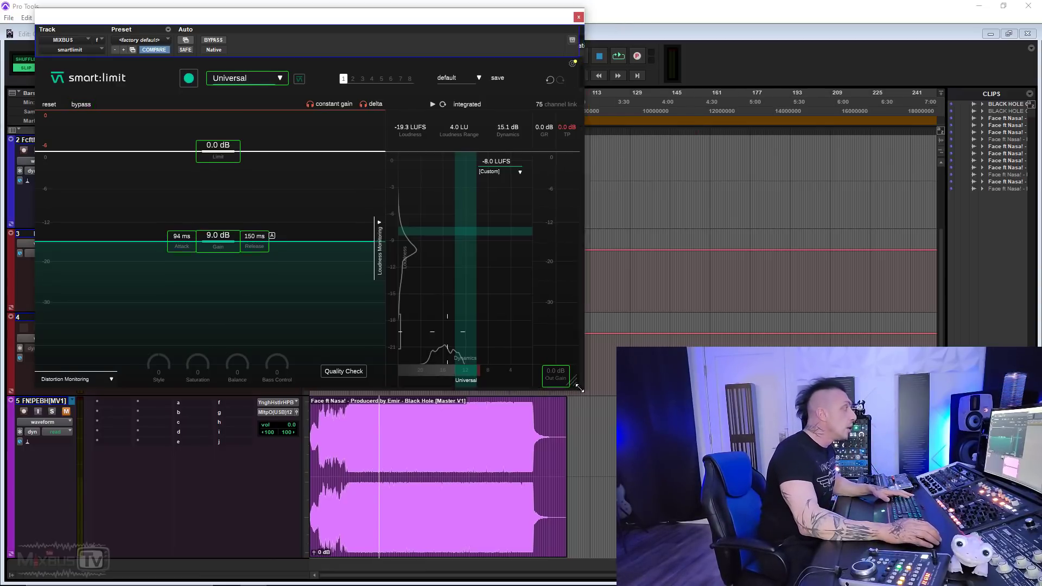
Enlarge the plug-in window and examine the distortion across the frequency range during playback with distortion monitoring
left_click_drag(572, 379, 663, 436)
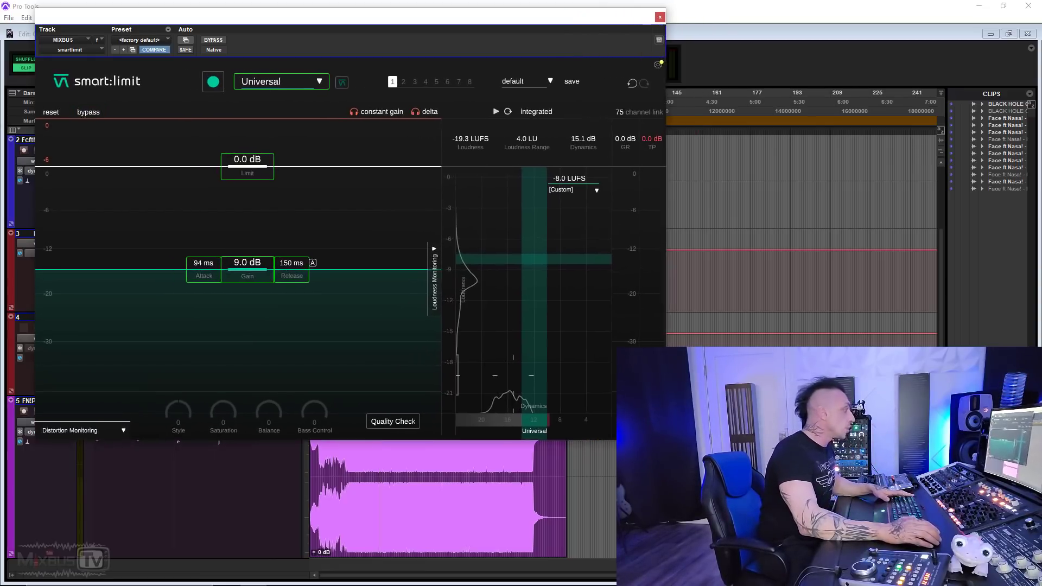
left_click(117, 431)
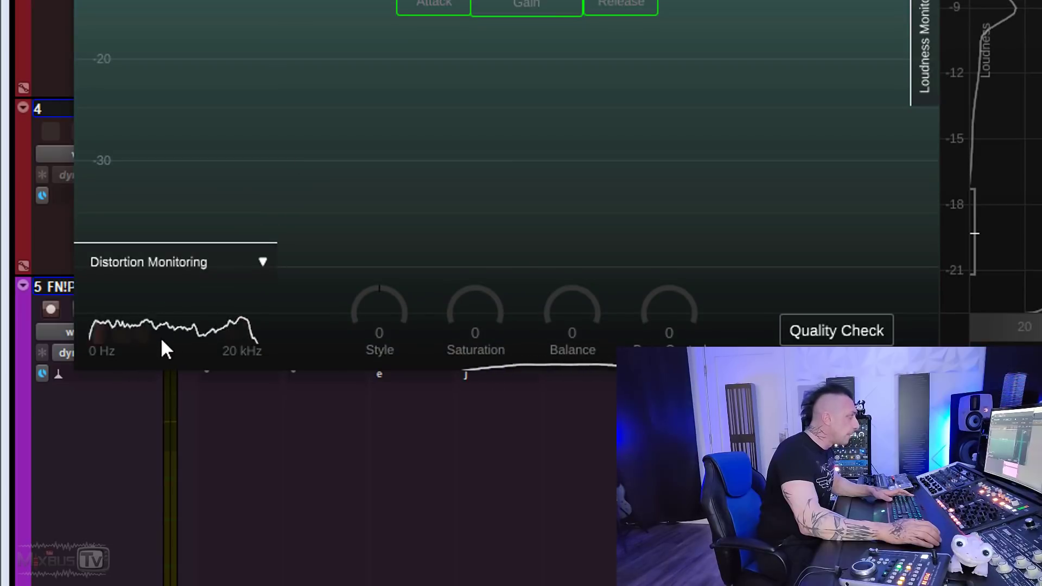
mouse_move(174, 341)
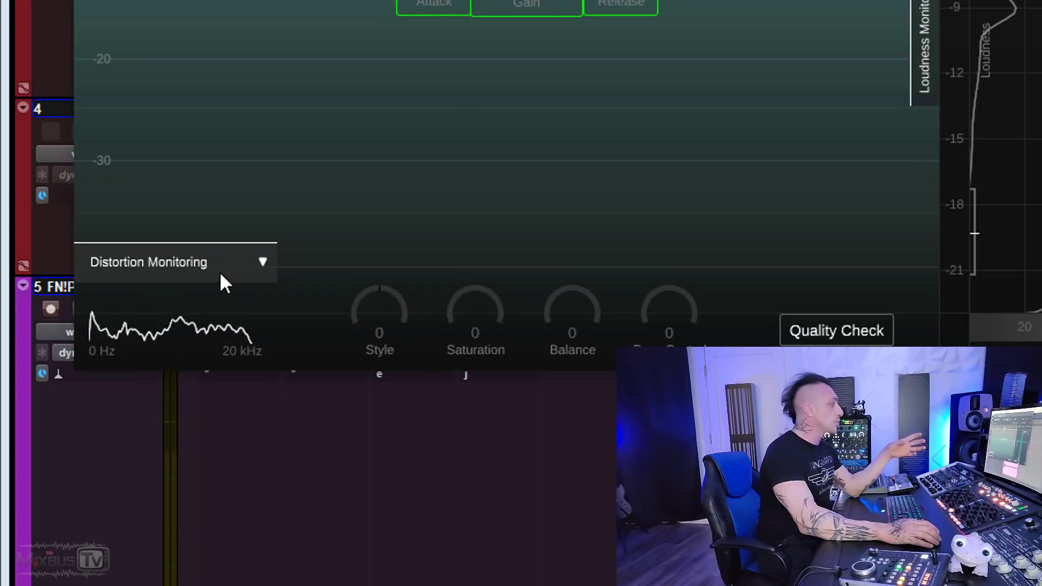
mouse_move(220, 312)
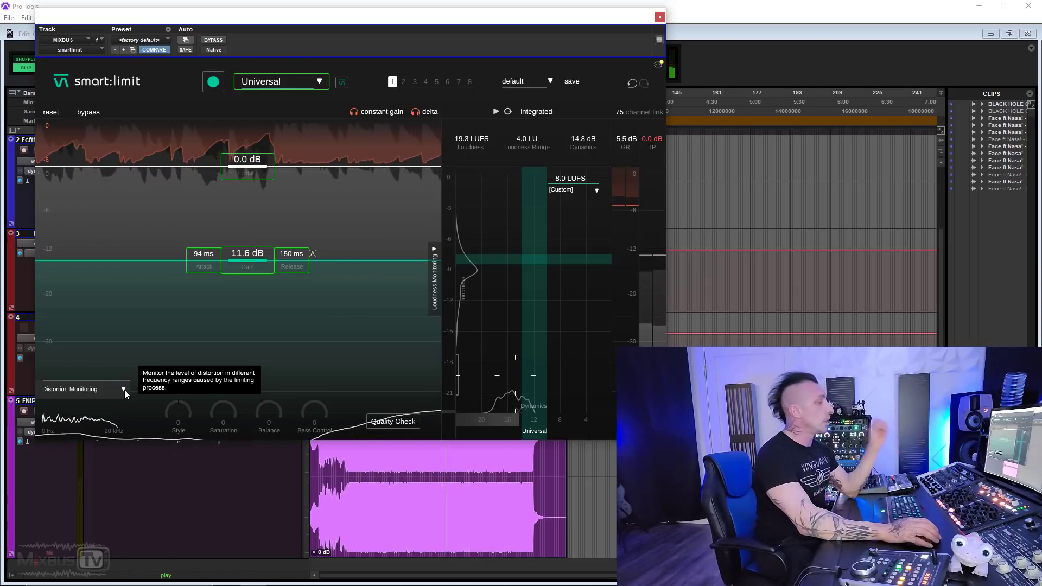
left_click(124, 389)
key("space")
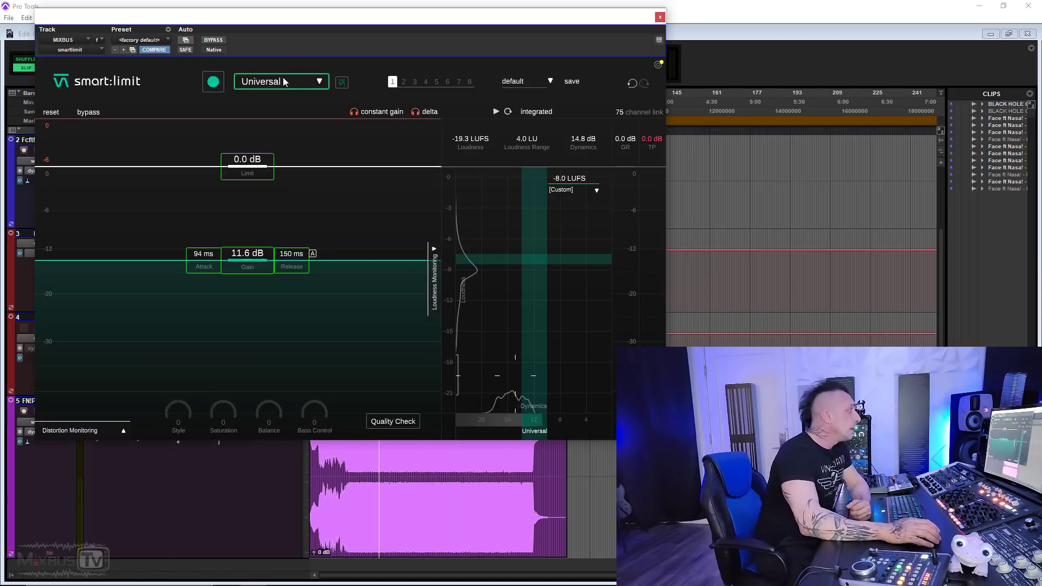
Set the limiter's genre profile to Hip Hop | Contemporary and close the plug-in window
left_click(280, 82)
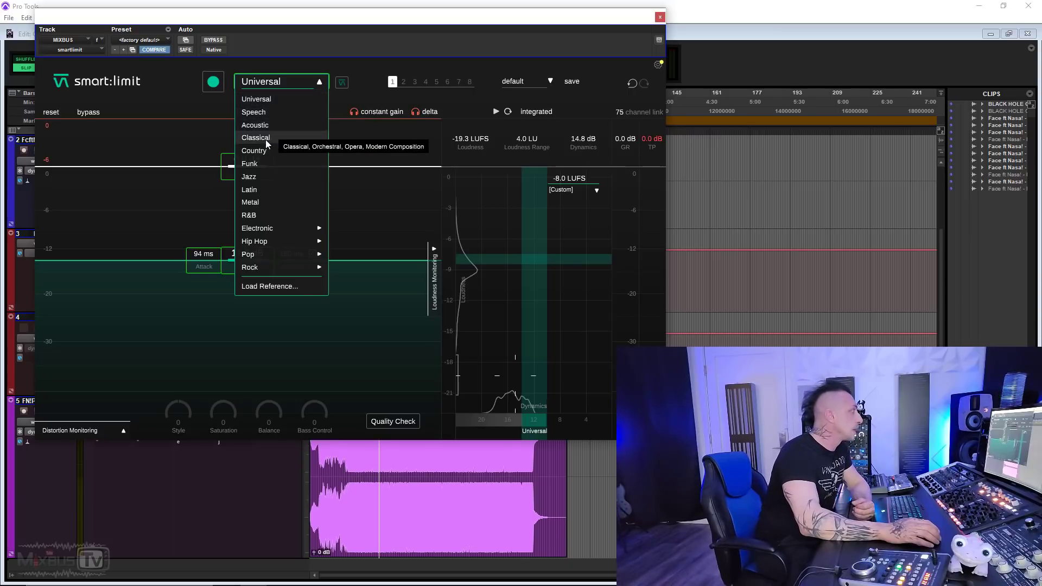
left_click(355, 254)
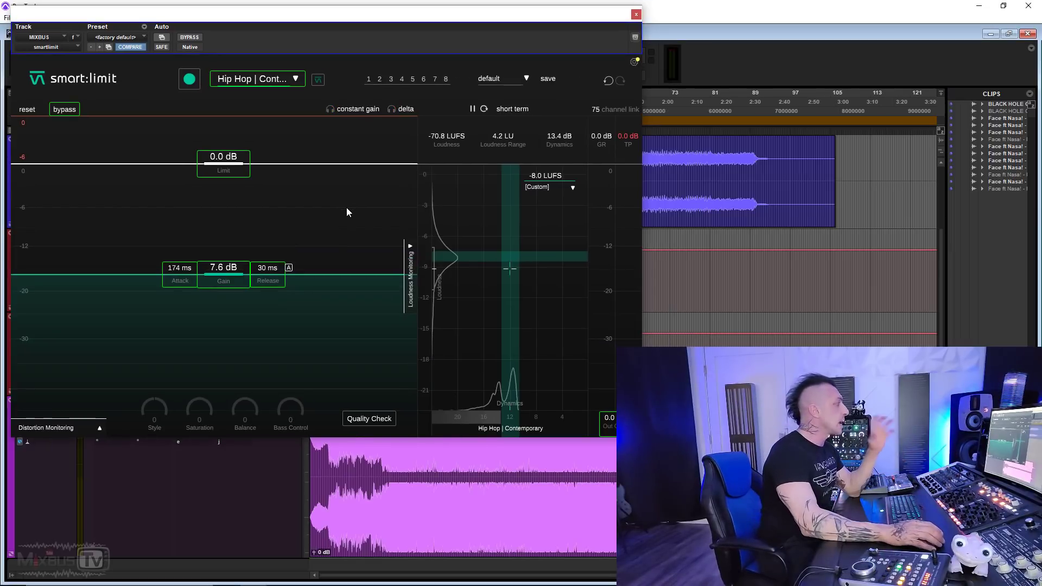
left_click(635, 15)
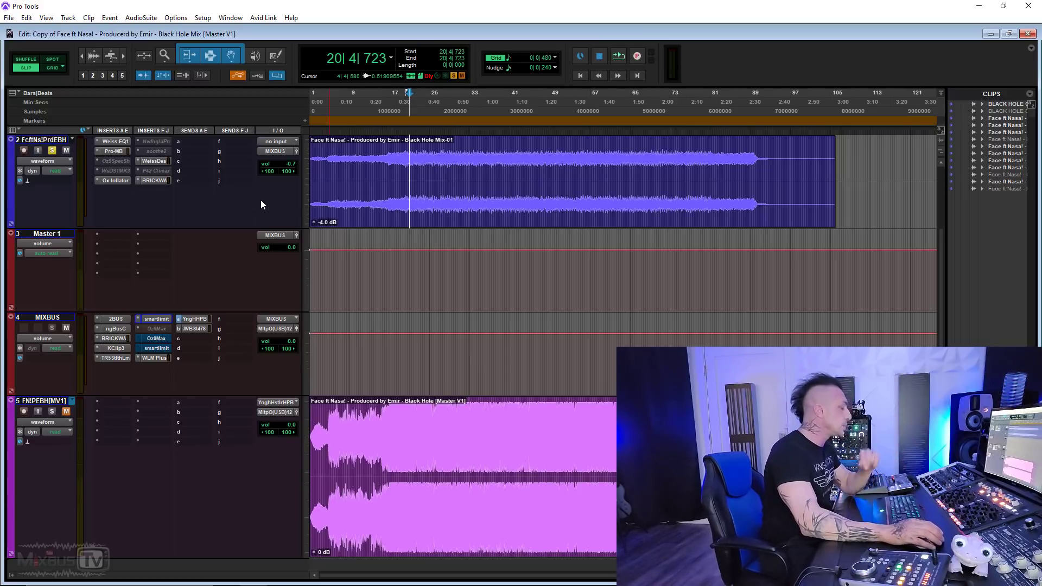
Reopen the active smart:limit on MIXBUS, check the master's loudness against the -8.0 LUFS target during playback, and close the plug-in
left_click(157, 319)
key("space")
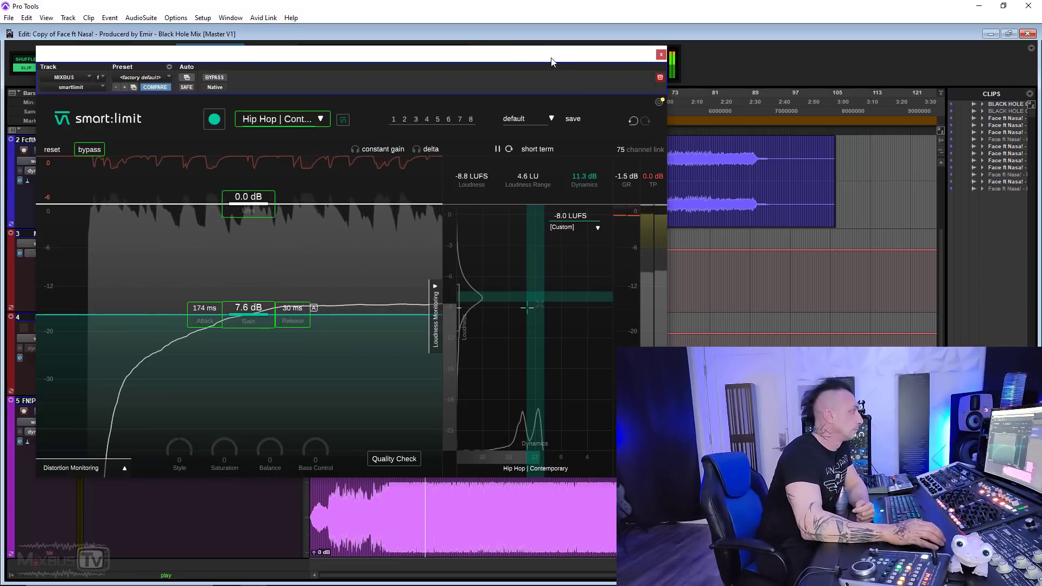
left_click_drag(551, 57, 556, 58)
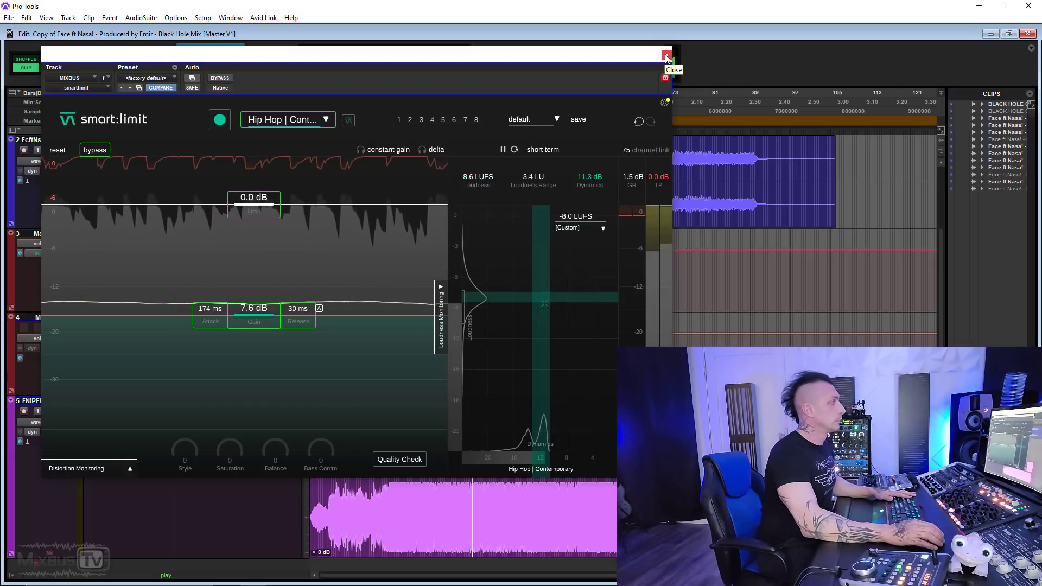
key("ctrl+alt+shift+w")
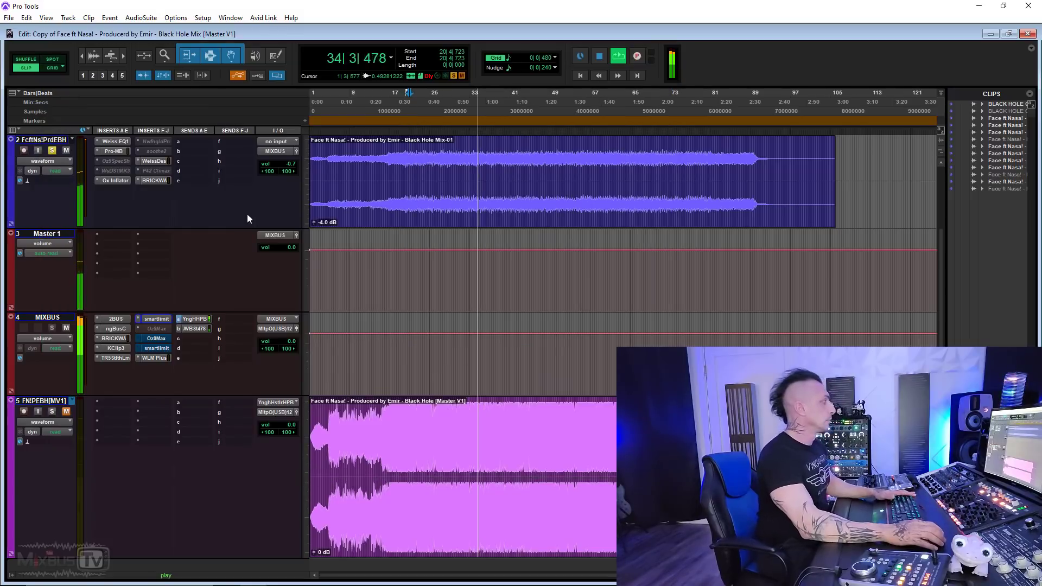
key("space")
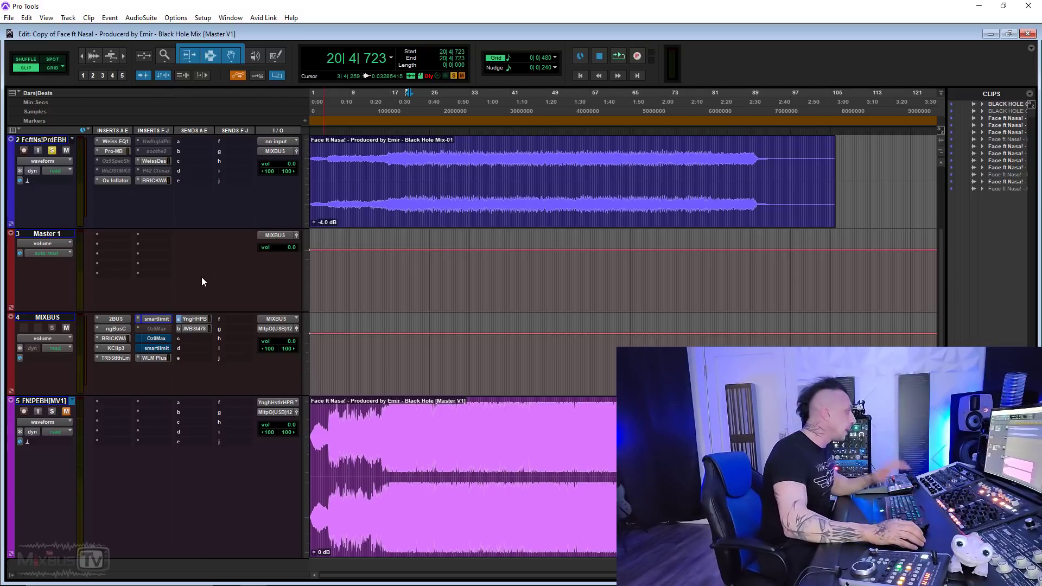
Compare the loudness readings of smart:limit and the WLM Plus meter on MIXBUS during playback, and close both plug-in windows
left_click(159, 318)
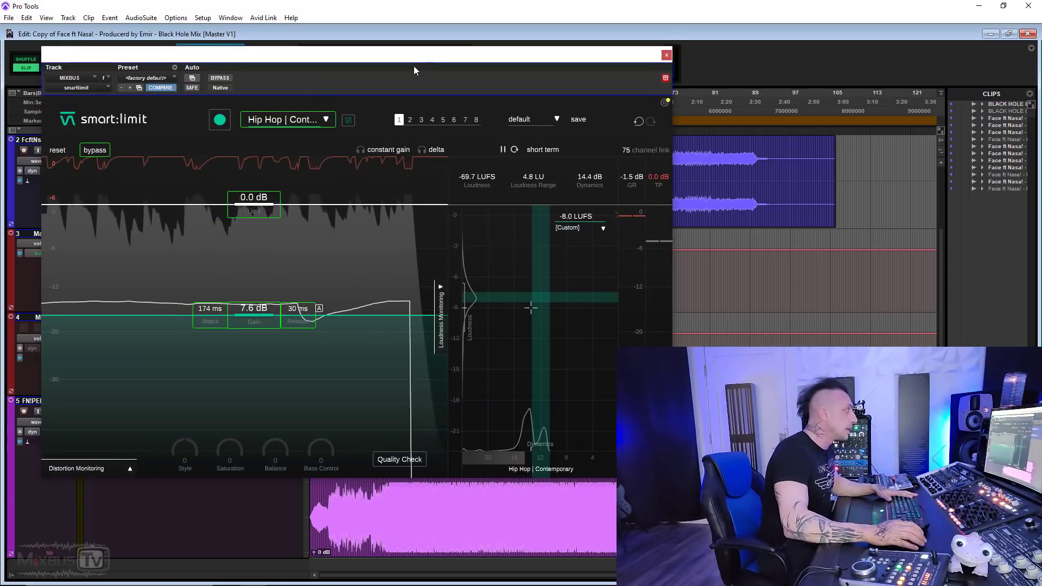
left_click_drag(414, 66, 405, 49)
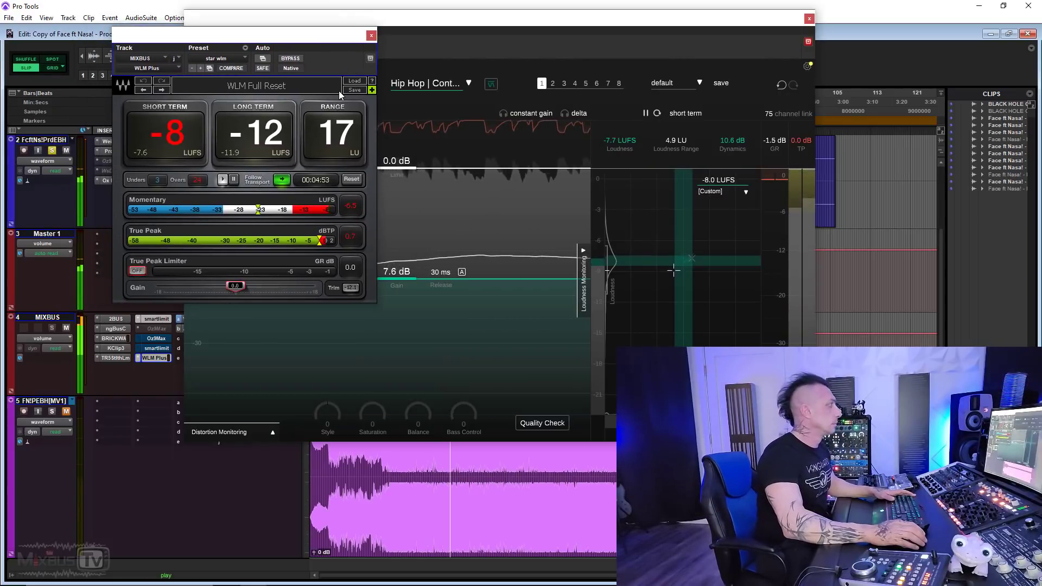
key("space")
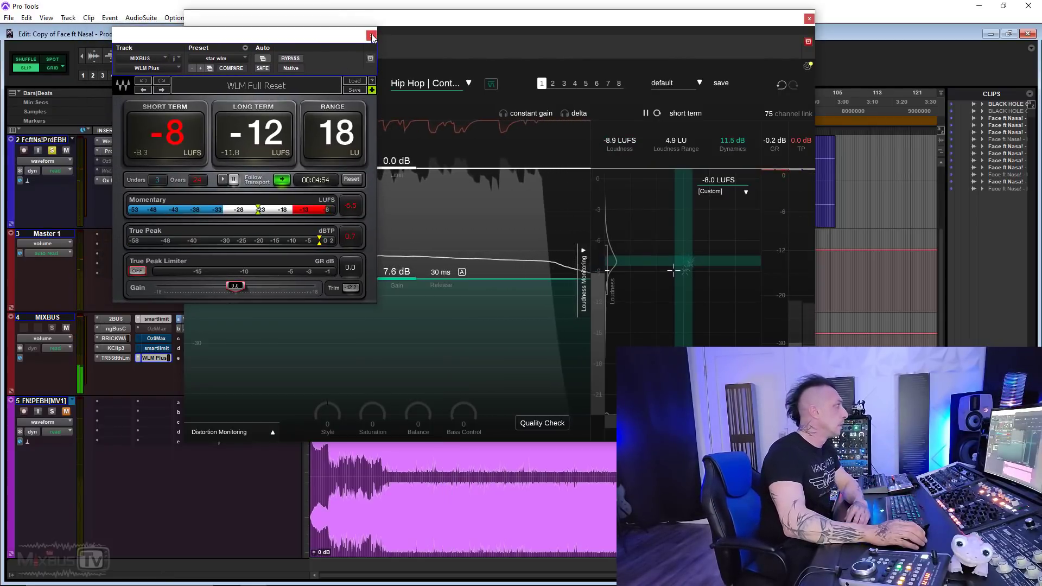
left_click(372, 35)
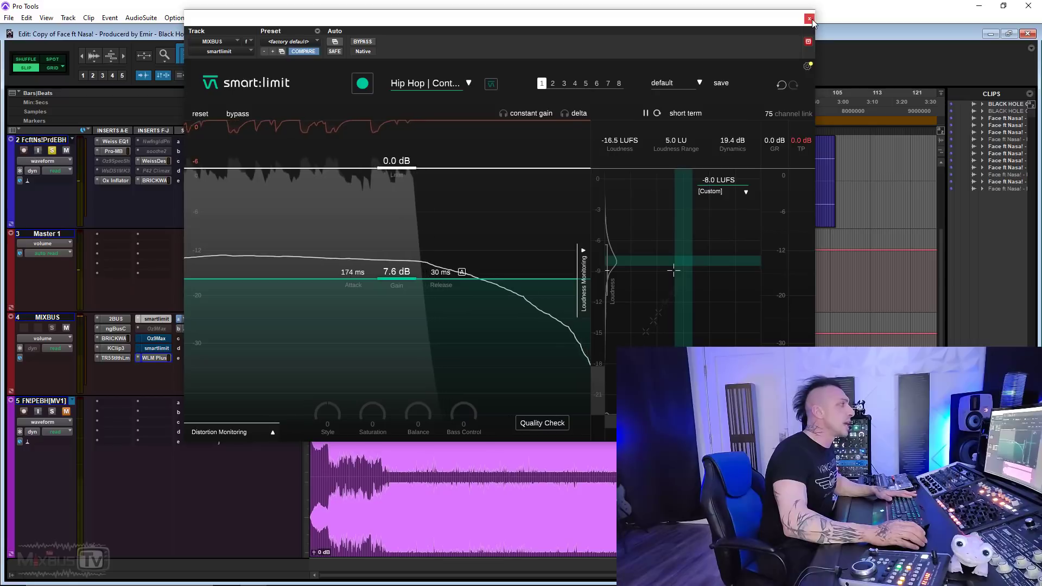
left_click(808, 19)
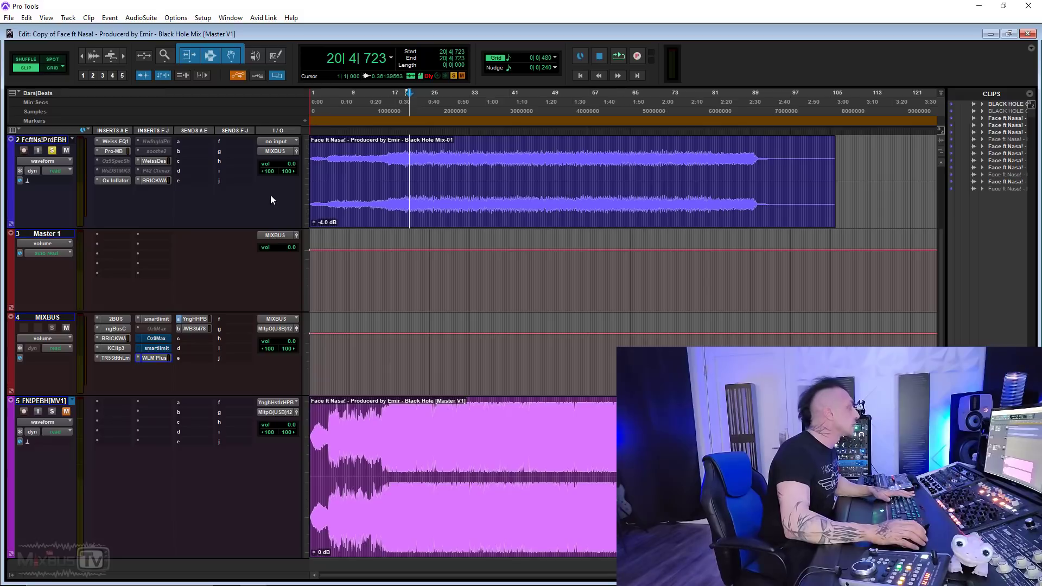
Make the first smart:limit insert on MIXBUS inactive and open the bypassed Ozone 9 Maximizer and second smart:limit together
right_click(158, 318)
left_click(182, 332)
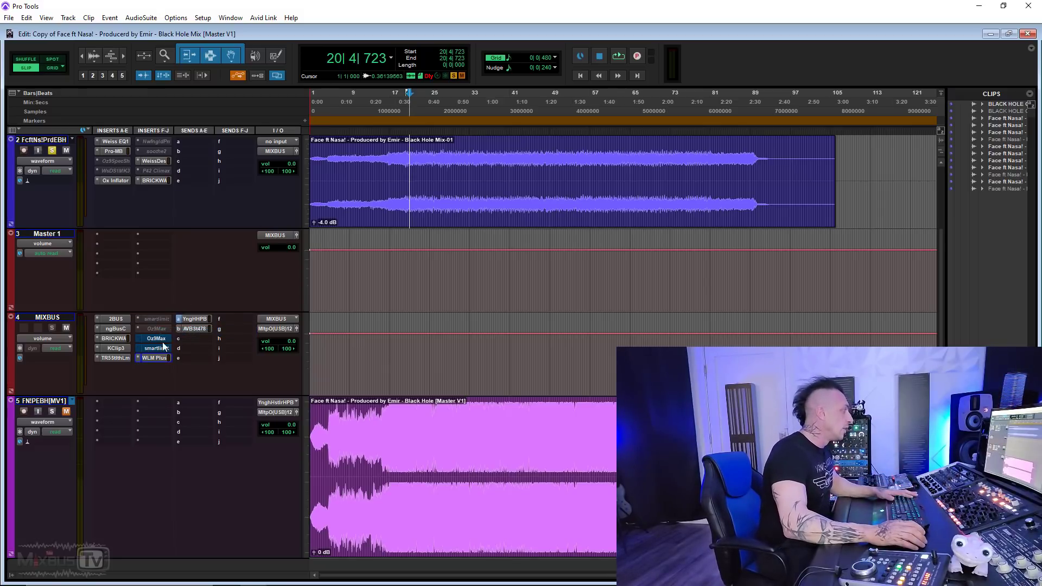
left_click(163, 340)
left_click_drag(399, 26, 257, 13)
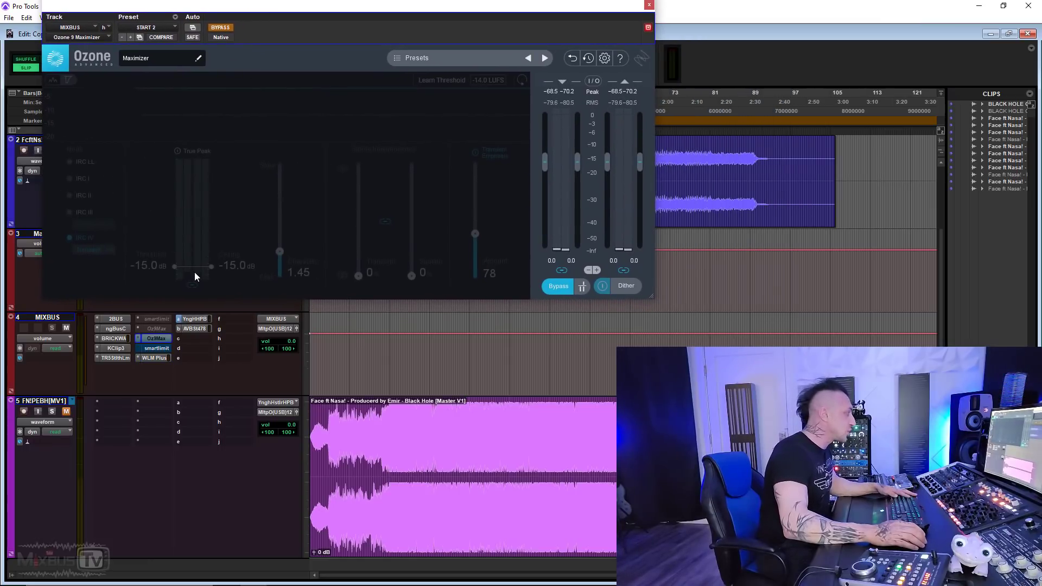
left_click(163, 347)
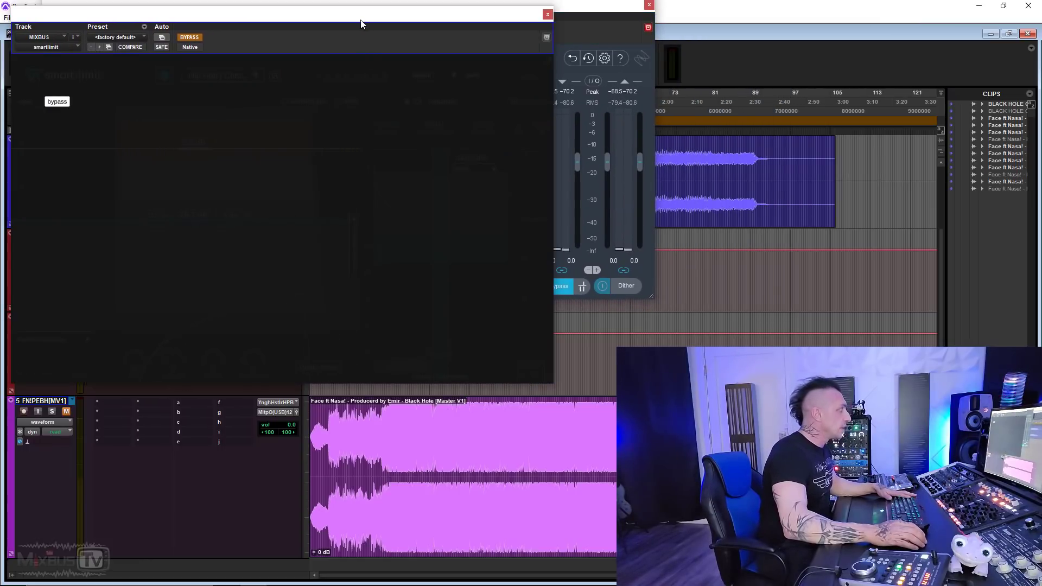
left_click_drag(362, 23, 392, 207)
left_click(408, 12)
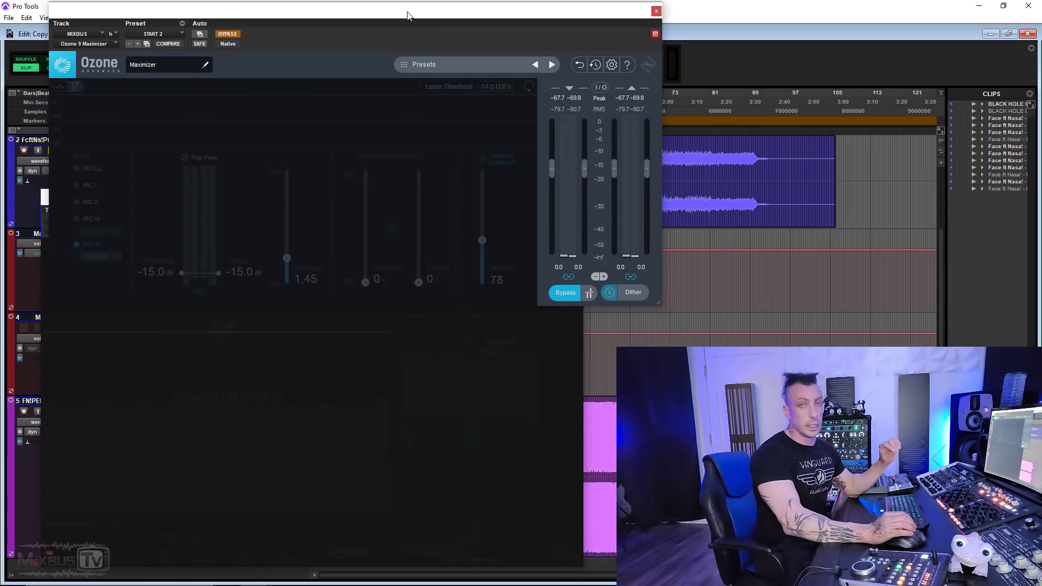
left_click_drag(408, 15, 399, 29)
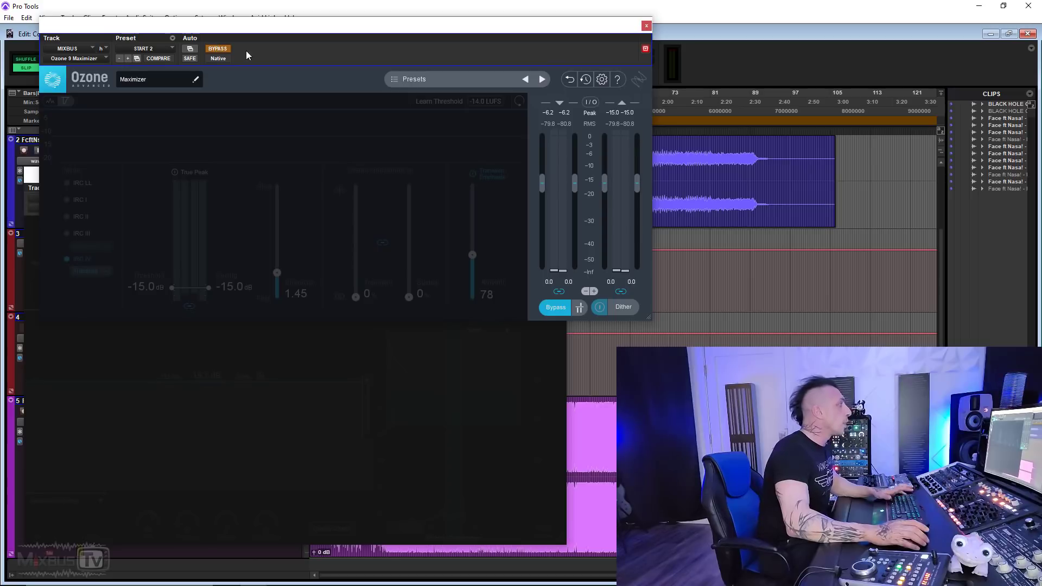
Take the Ozone 9 Maximizer out of bypass and compare its processed and bypassed sound during playback
left_click(218, 49)
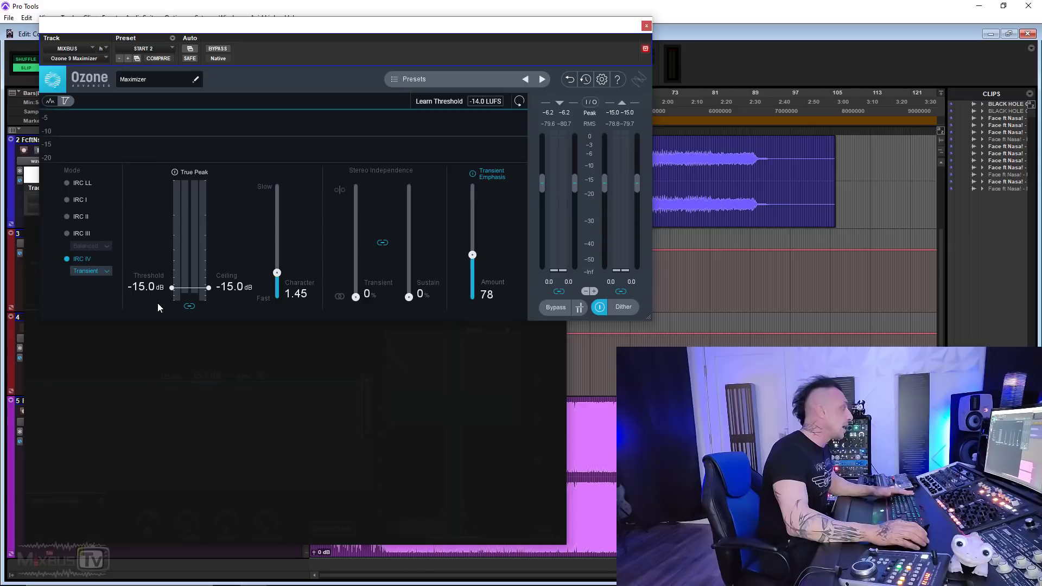
key("space")
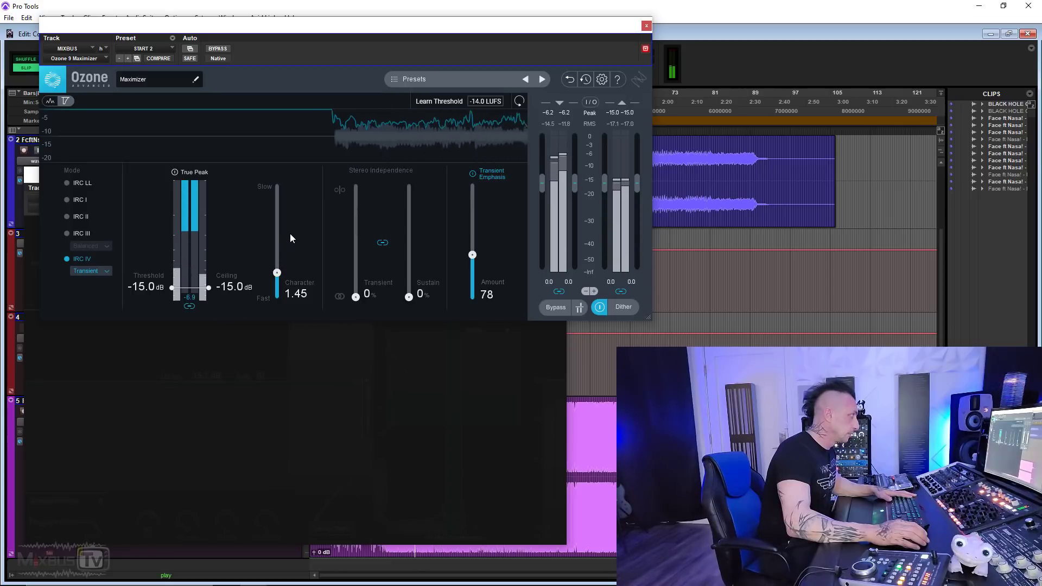
left_click(216, 48)
left_click(217, 49)
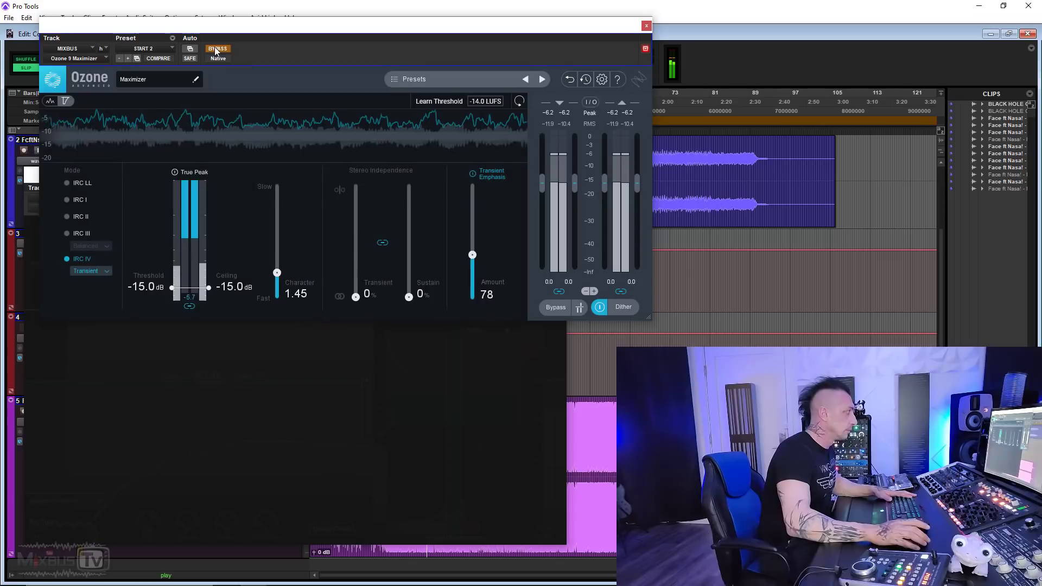
left_click(323, 346)
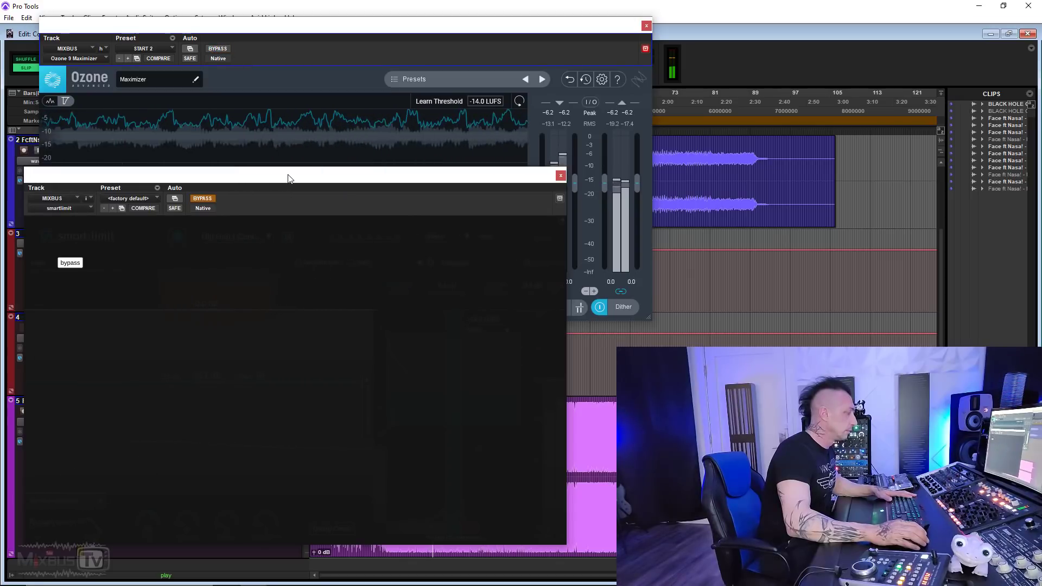
left_click_drag(287, 182, 287, 183)
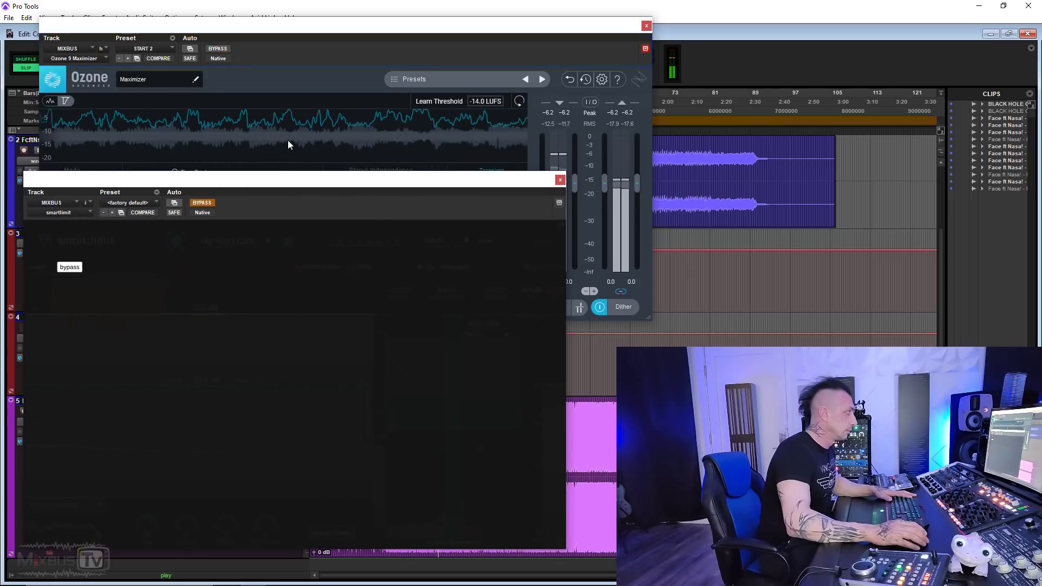
key("space")
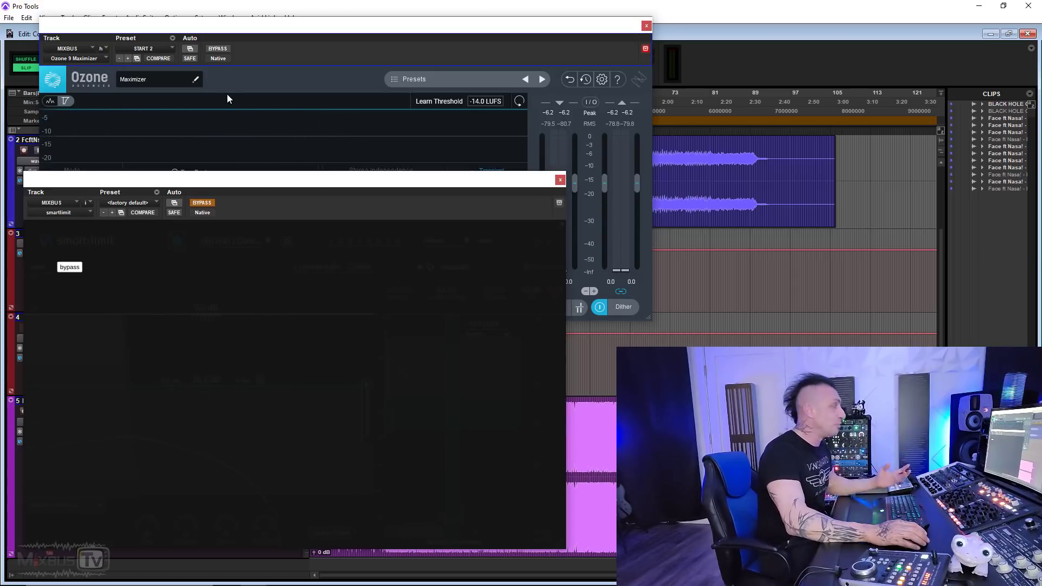
Bypass the Ozone 9 Maximizer, enable the second smart:limit, start playback and arrange the two plug-in windows side by side
left_click(218, 49)
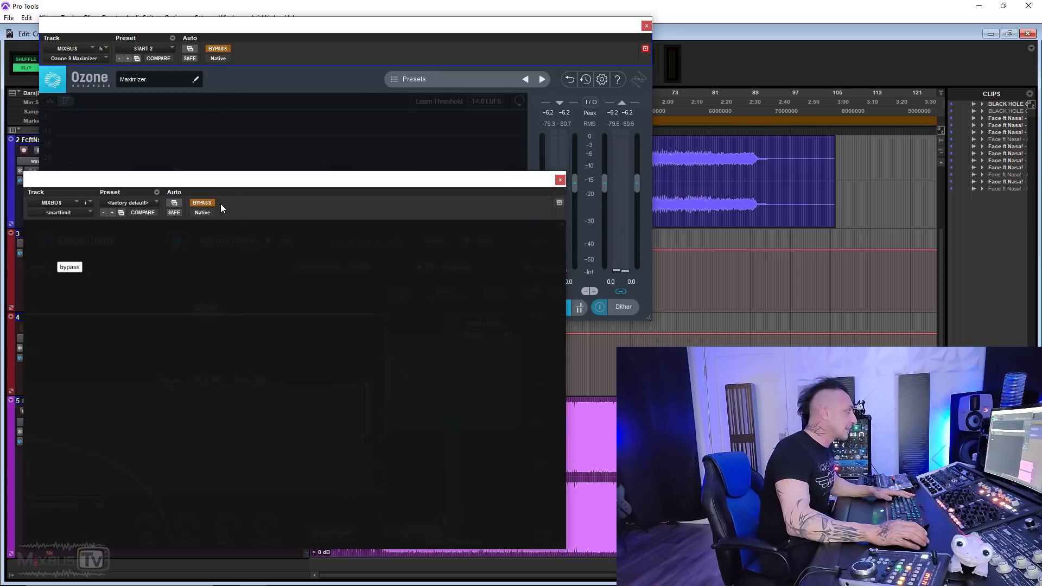
left_click_drag(216, 175, 237, 84)
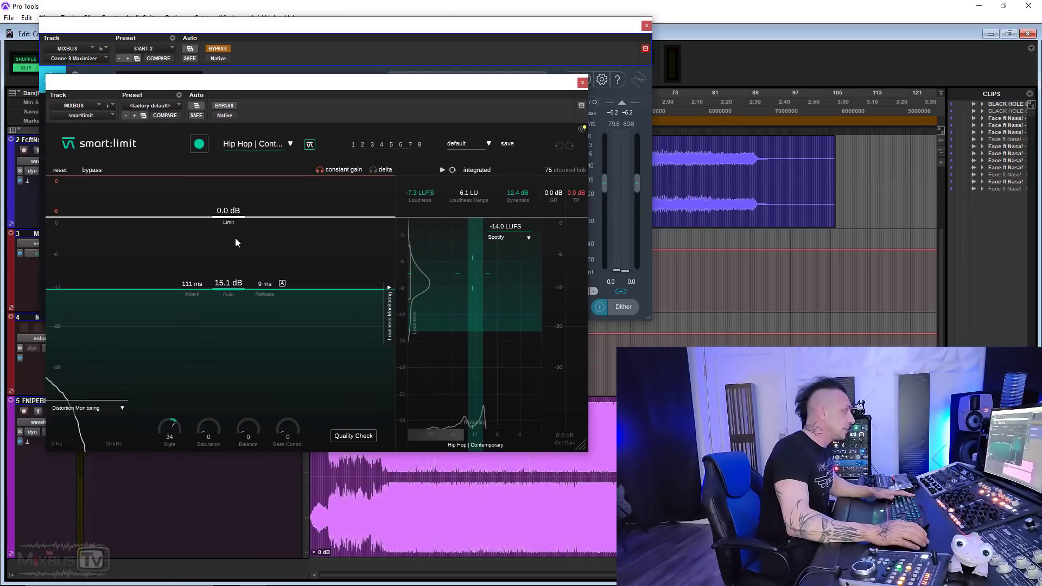
key("space")
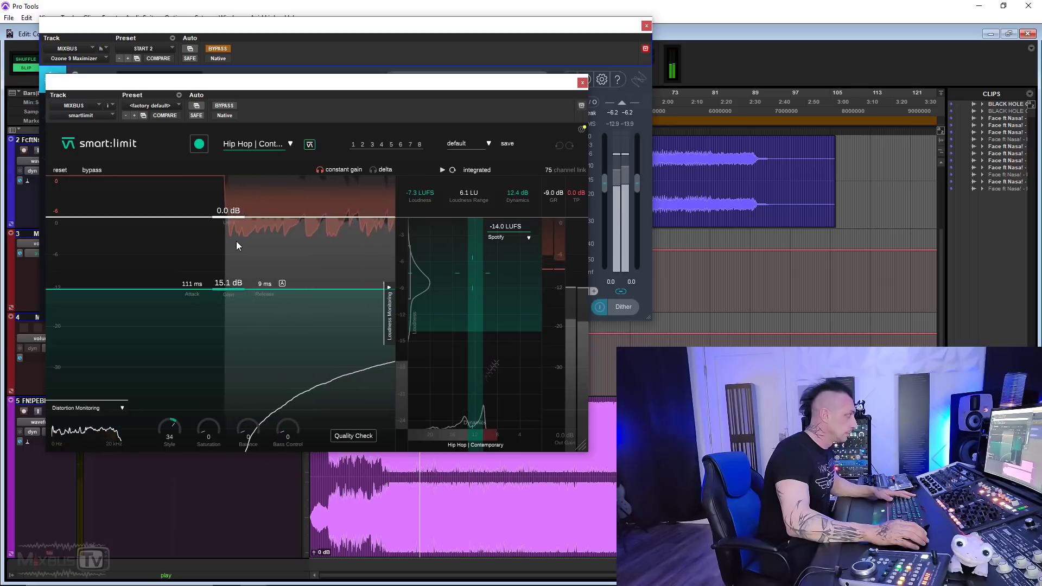
left_click_drag(256, 96, 587, 32)
left_click_drag(324, 36, 294, 38)
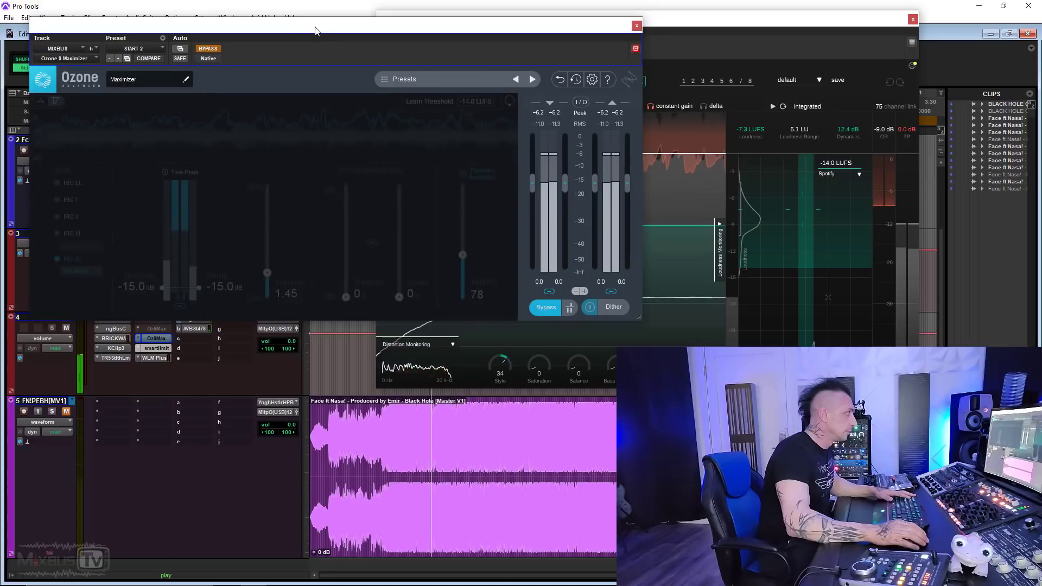
Compare smart:limit with the Ozone 9 Maximizer during playback by alternating their bypass states, leaving both bypassed
left_click(715, 55)
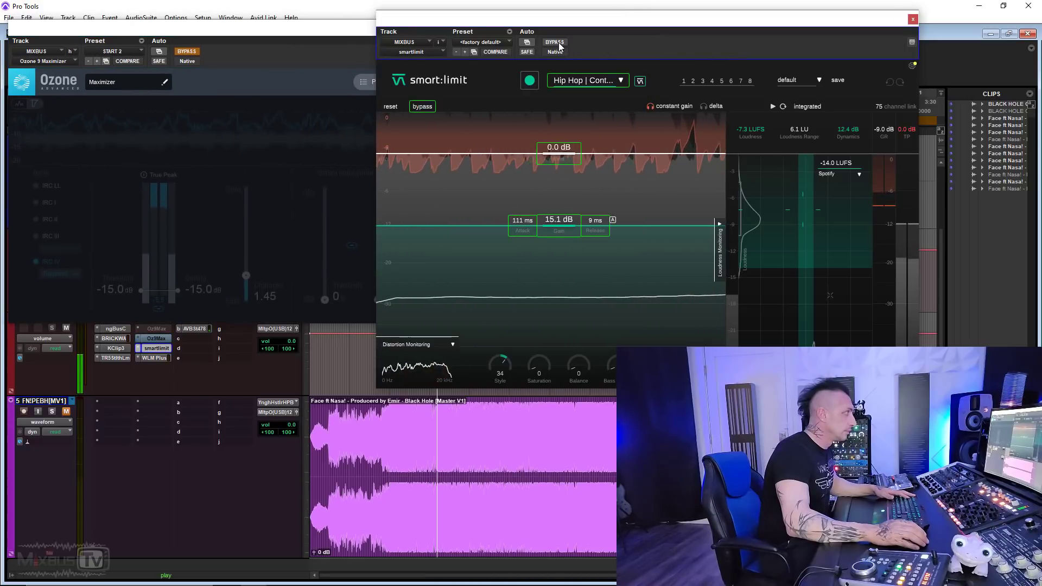
left_click(214, 51)
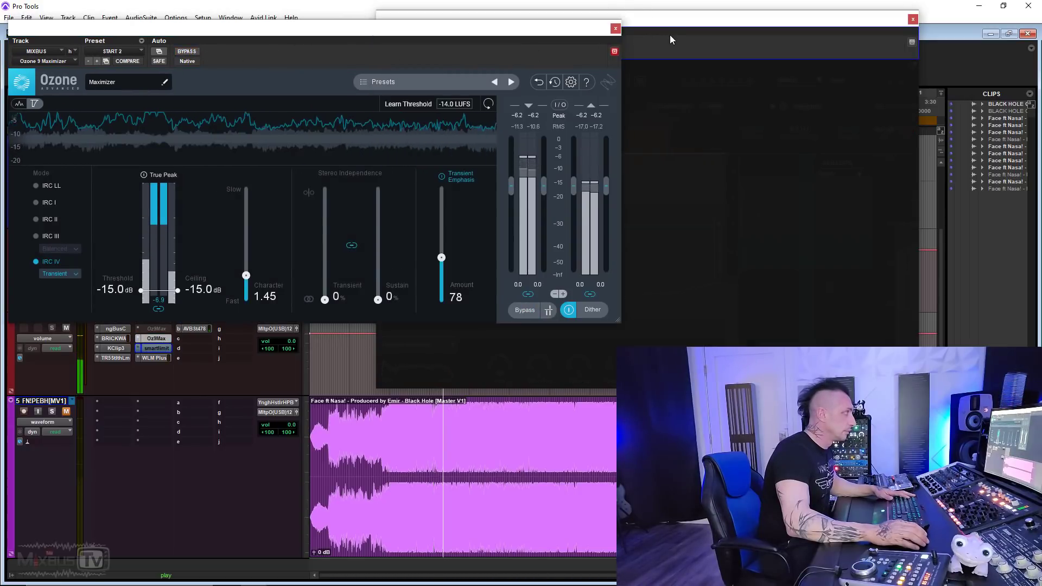
left_click_drag(670, 36, 726, 36)
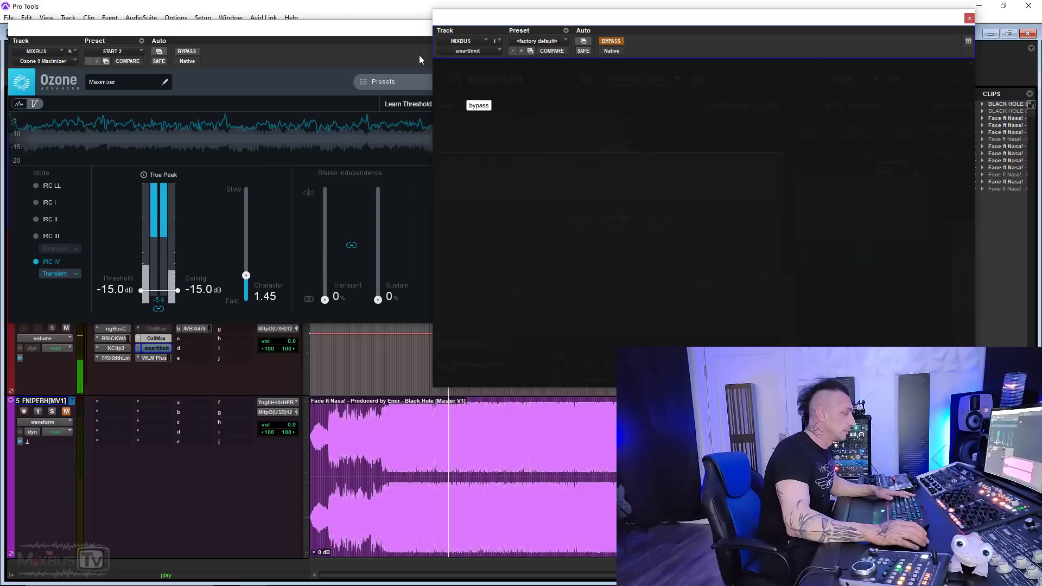
left_click(186, 52)
left_click(186, 52)
left_click(606, 45)
left_click(607, 43)
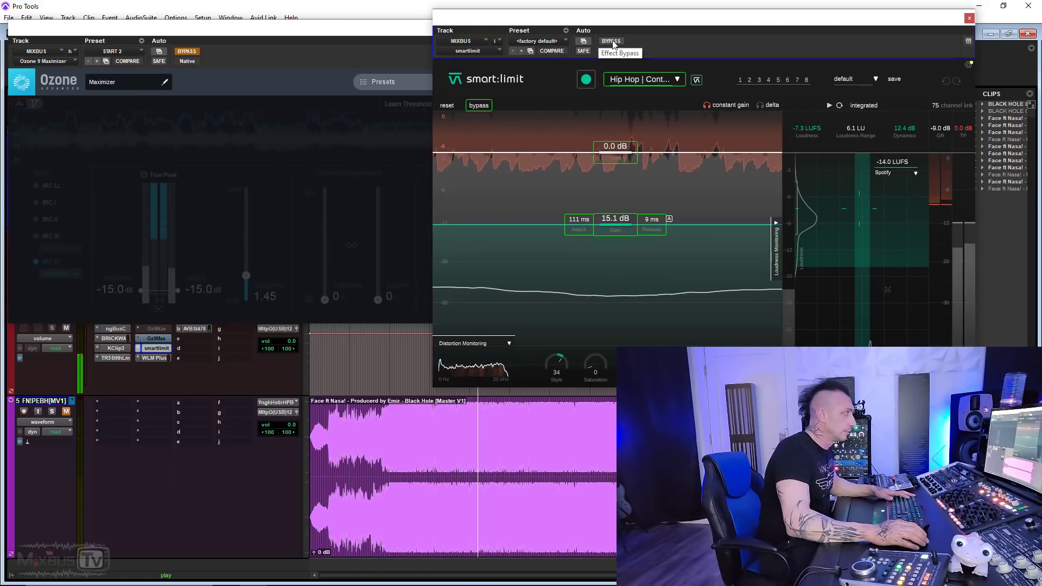
left_click(611, 42)
left_click(187, 51)
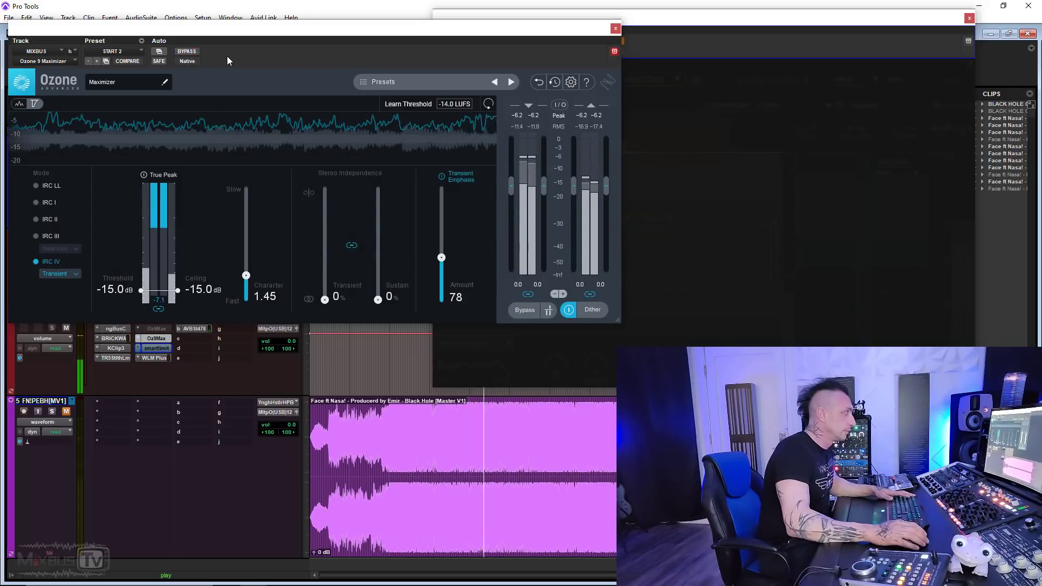
left_click(186, 51)
left_click(629, 44)
left_click(611, 41)
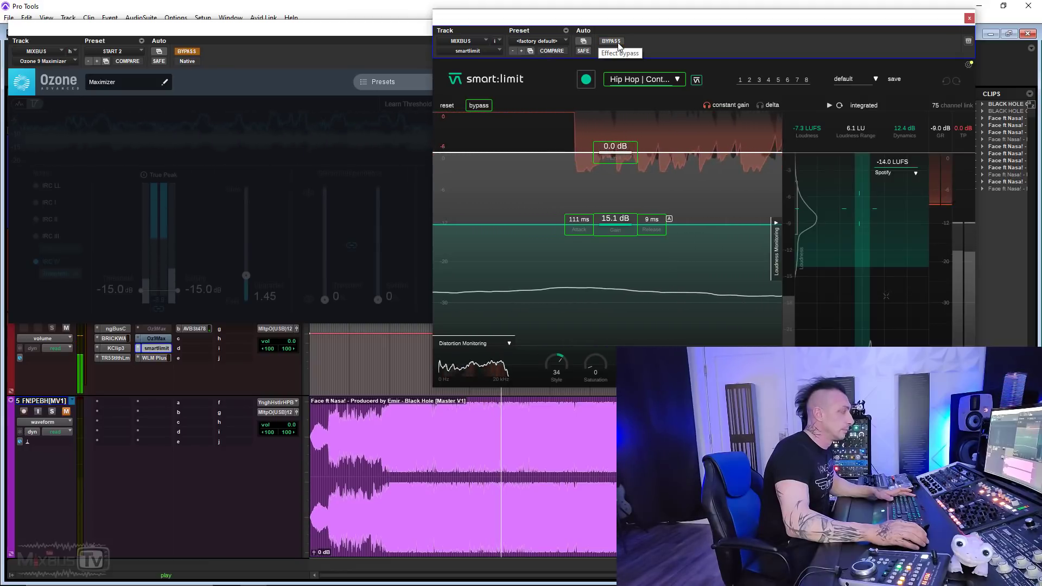
left_click(616, 43)
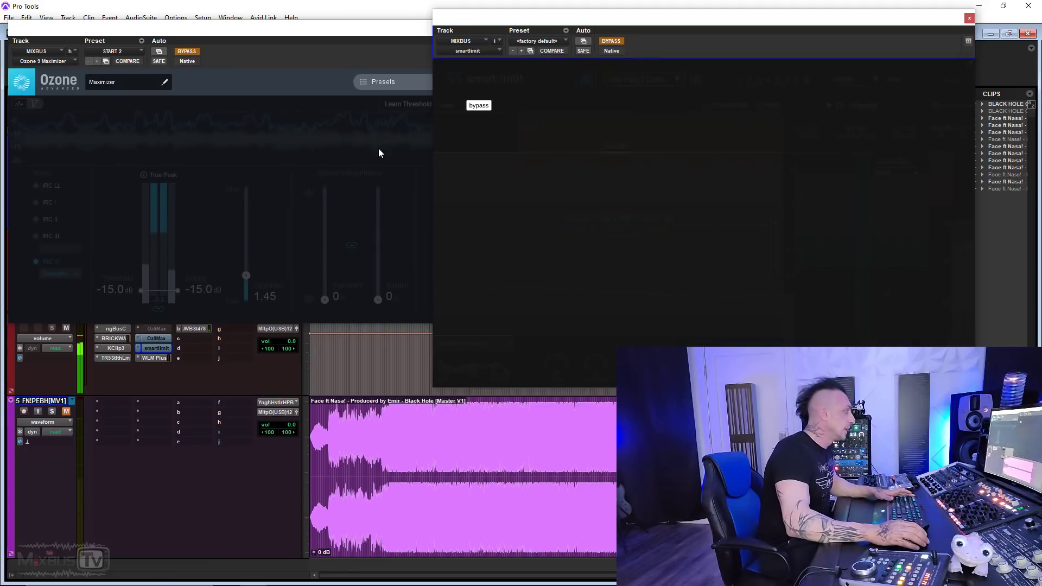
Open the T-RackS Stealth Limiter on MIXBUS, enable Unity Gain Monitor and set the input to 15 dB
left_click(124, 358)
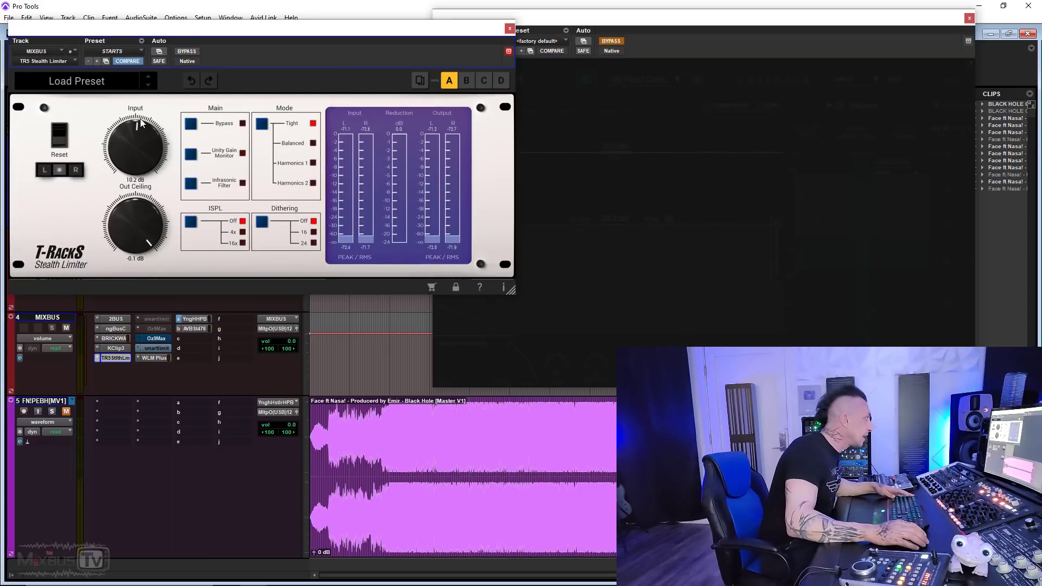
left_click_drag(140, 111, 143, 103)
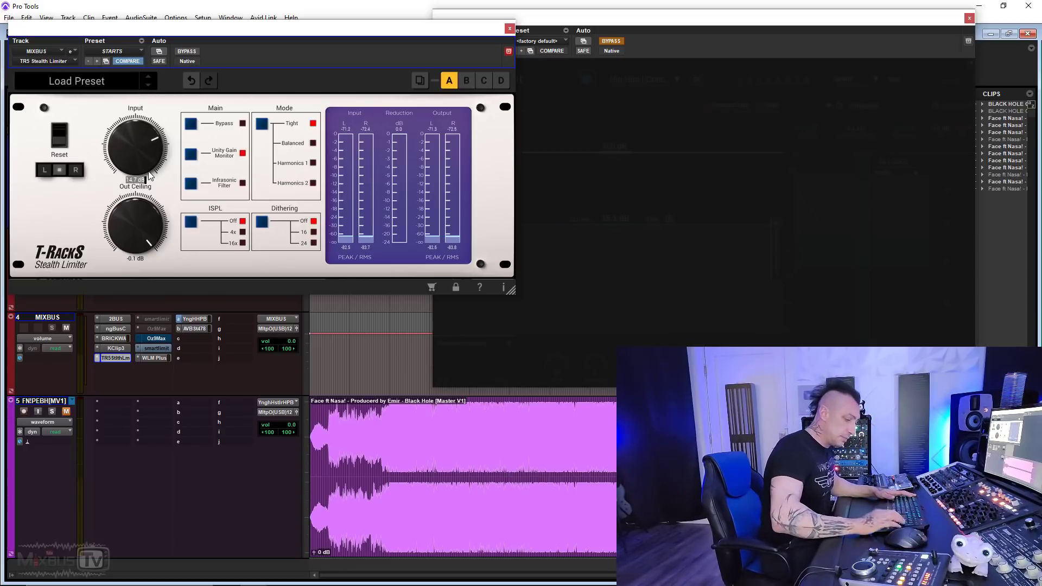
type("15")
key("Return")
Compare the T-RackS Stealth Limiter with smart:limit during playback, bypassing the first and enabling the second, and close the Stealth Limiter
key("space")
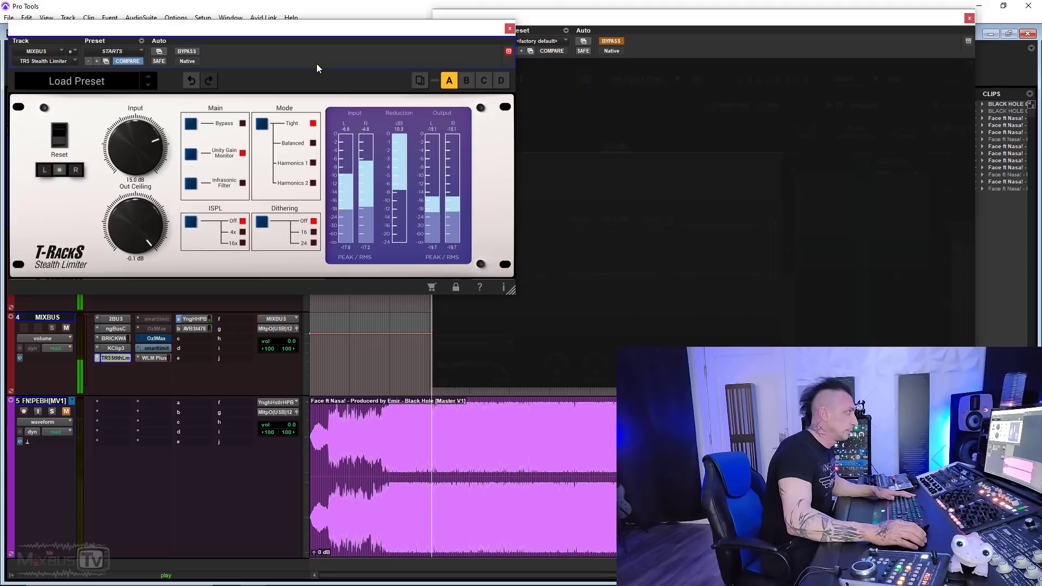
left_click(186, 51)
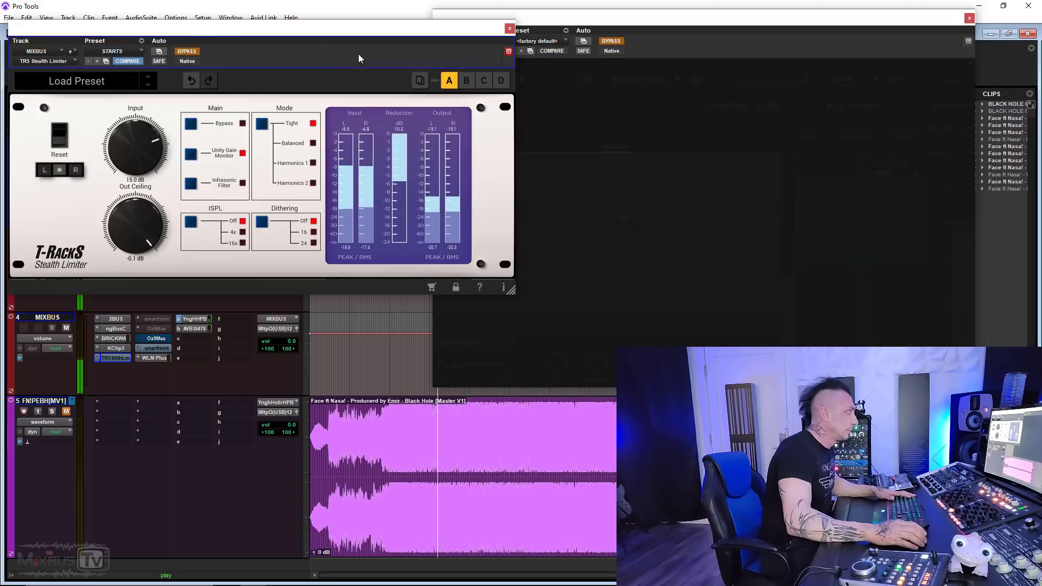
left_click(610, 41)
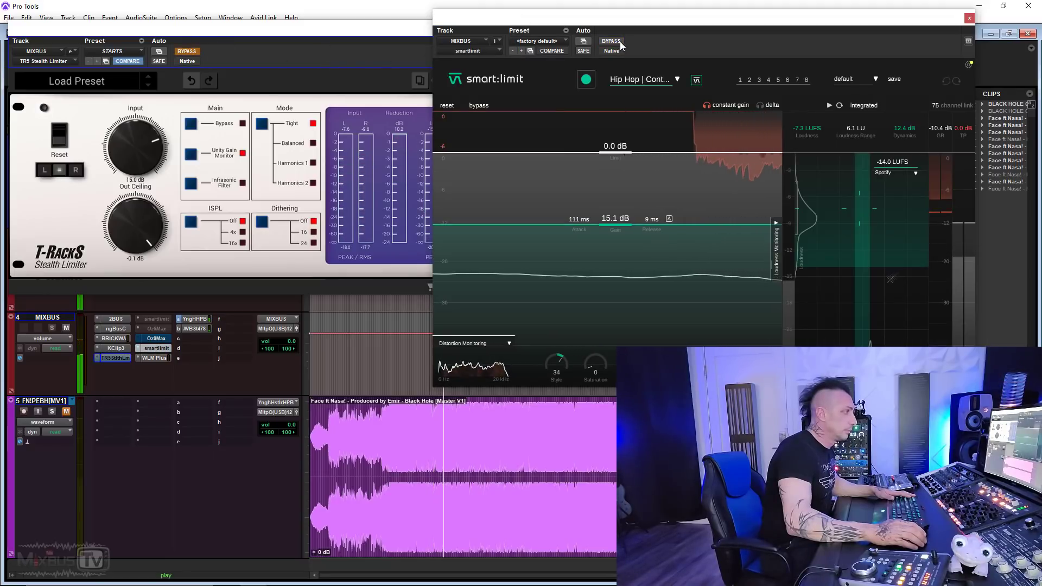
left_click(192, 79)
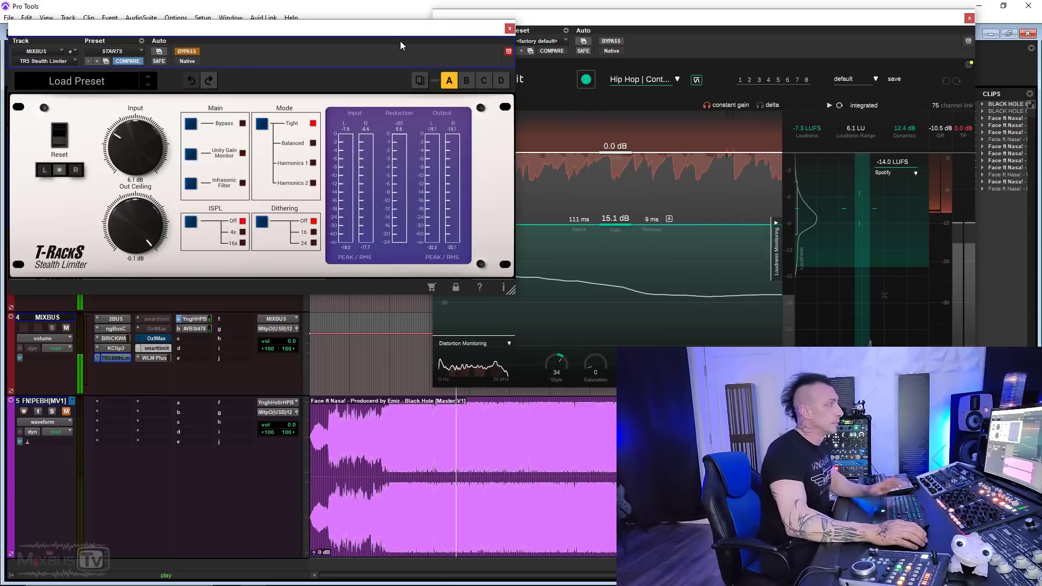
left_click(510, 28)
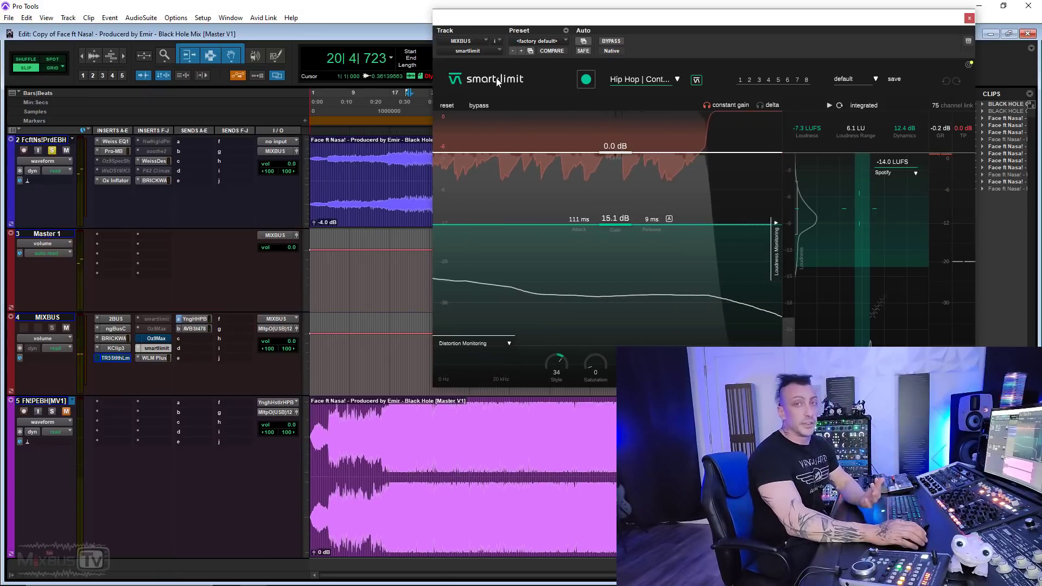
key("space")
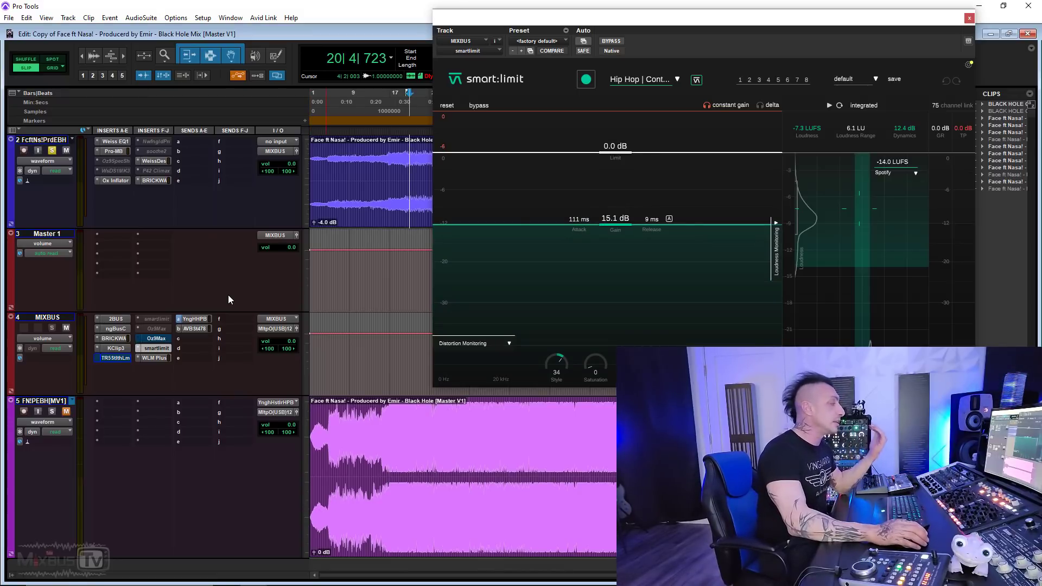
Select the Hip Hop Contemporary profile in smart:limit and let it learn new limiter settings from the playing mix
left_click(157, 338)
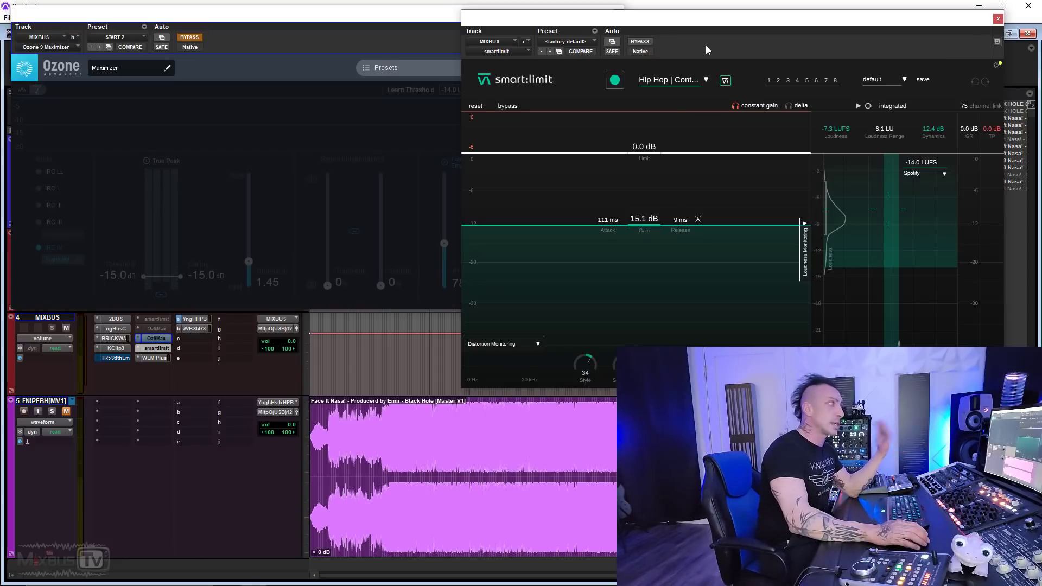
left_click_drag(708, 24, 301, 48)
left_click(260, 103)
mouse_move(285, 240)
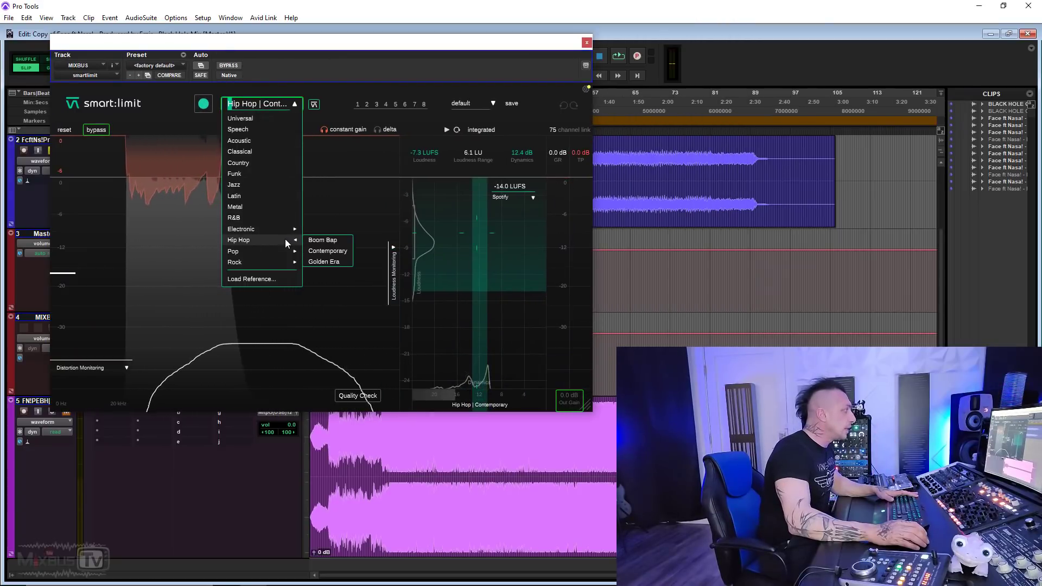
left_click(325, 250)
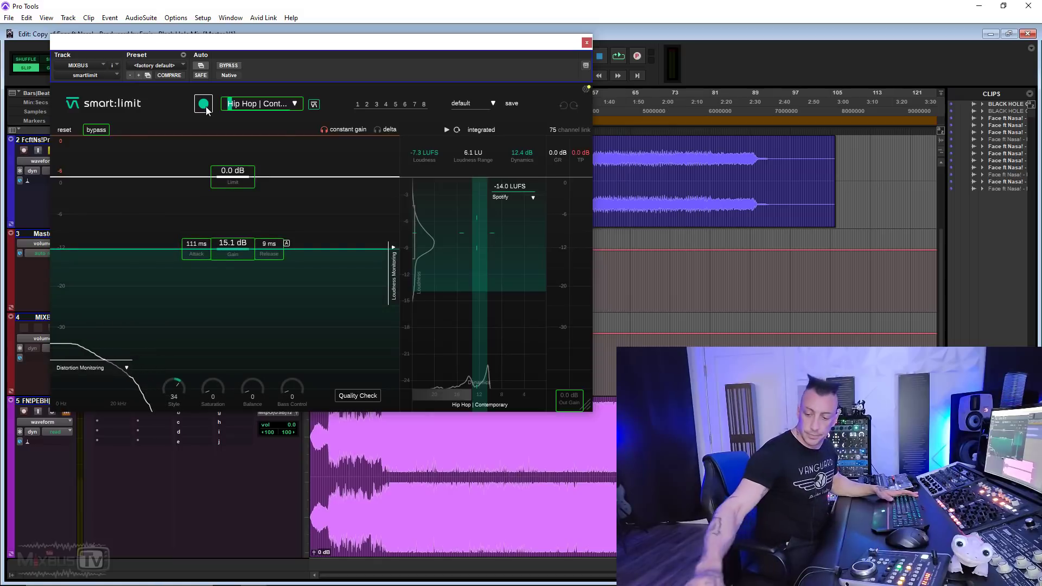
key("space")
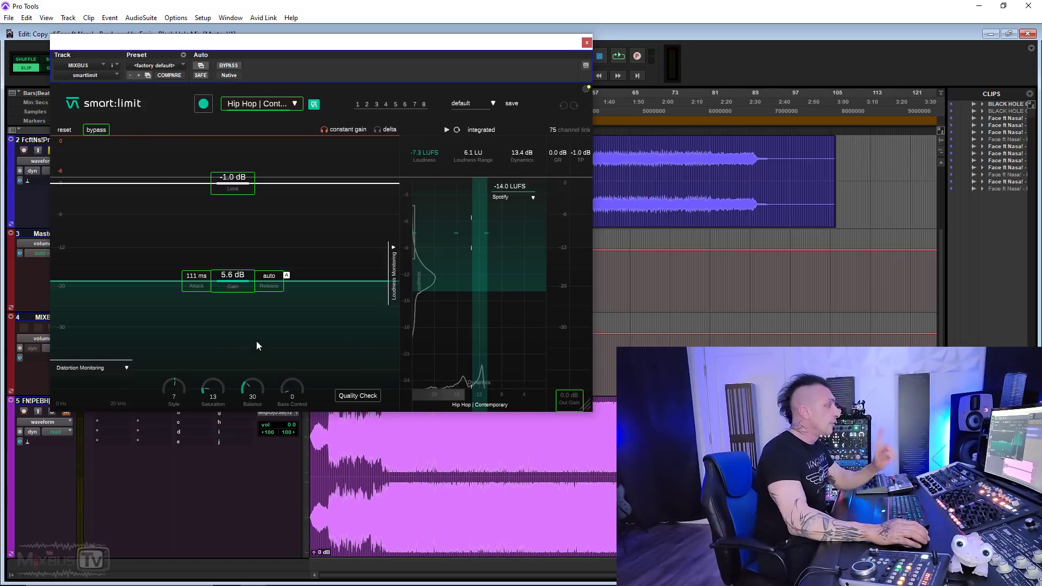
key("space")
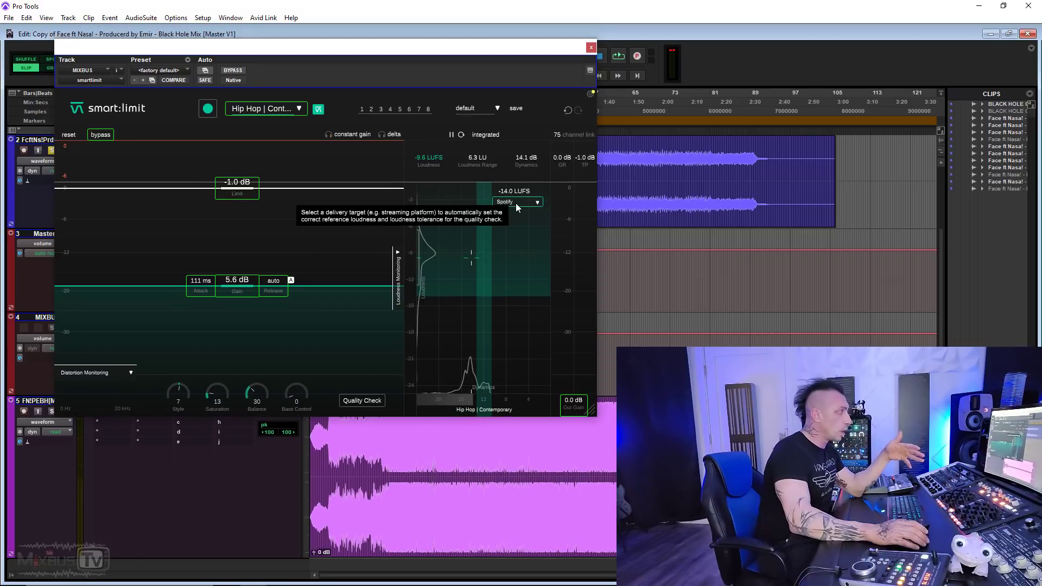
Review smart:limit's delivery targets, raise the limit to 0.0 dB and set a custom loudness target of -9.0 LUFS
left_click(517, 201)
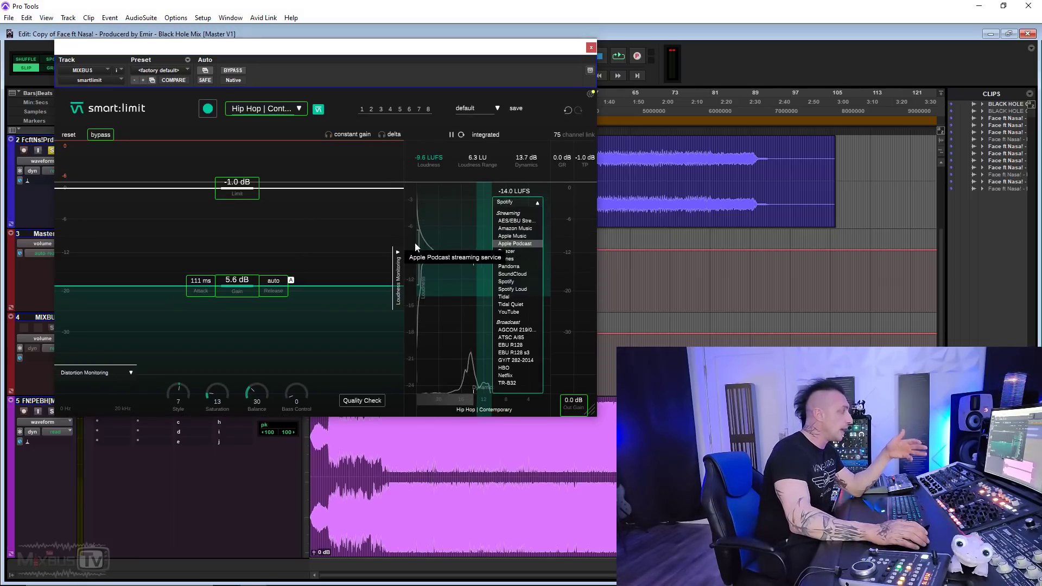
left_click(219, 246)
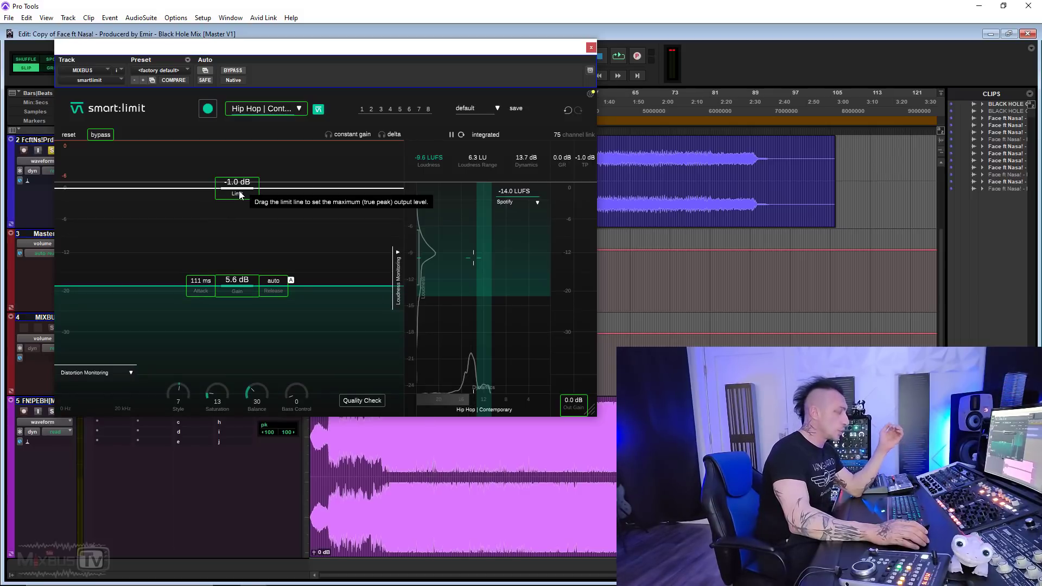
left_click_drag(238, 191, 249, 124)
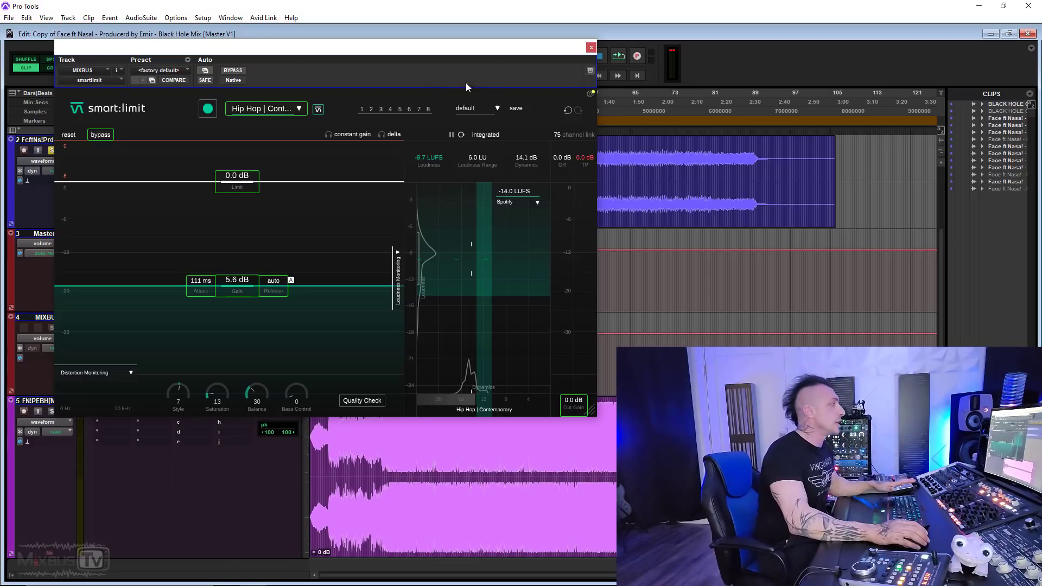
left_click_drag(527, 64, 832, 46)
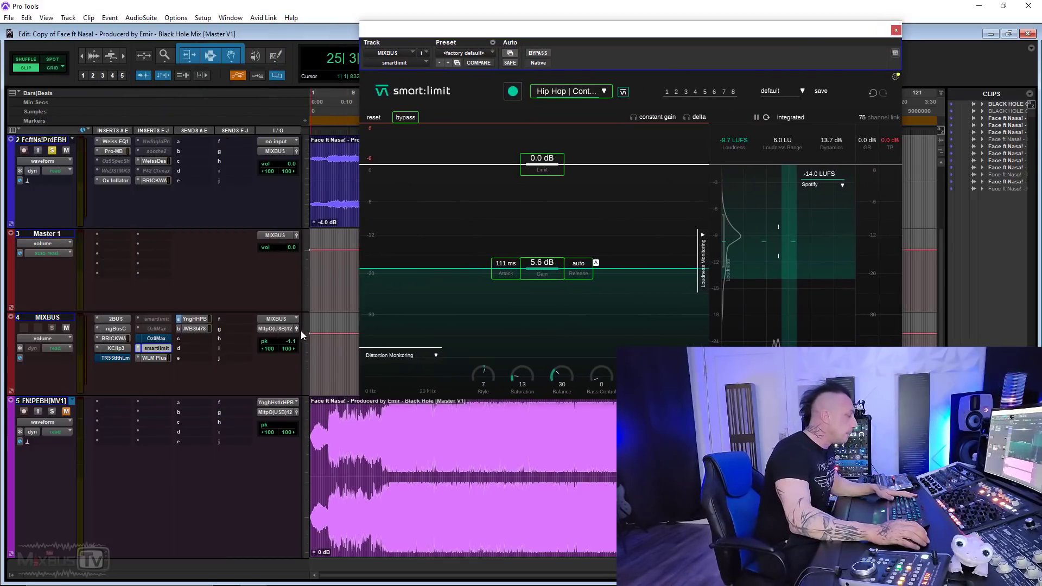
key("space")
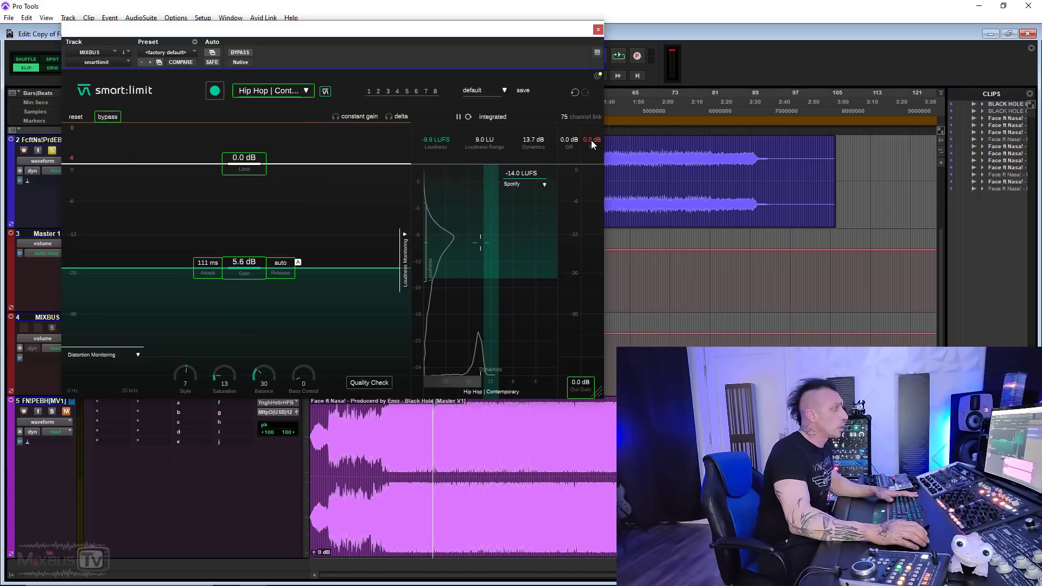
left_click_drag(246, 170, 245, 168)
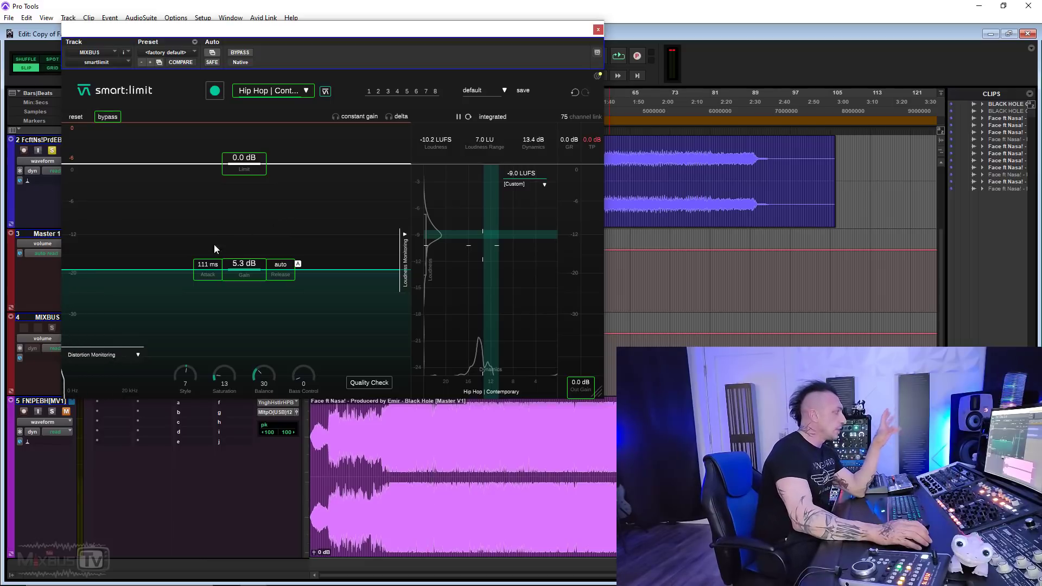
Adjust smart:limit by ear to 8.7 dB gain, 273 ms attack and 50 ms release, trying slower and faster release times
double_click(280, 265)
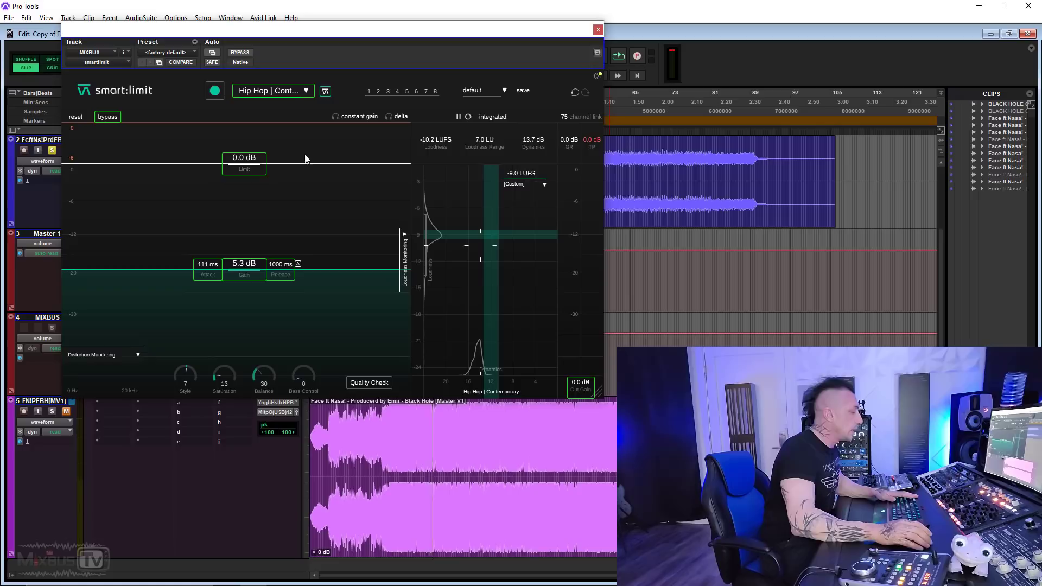
key("space")
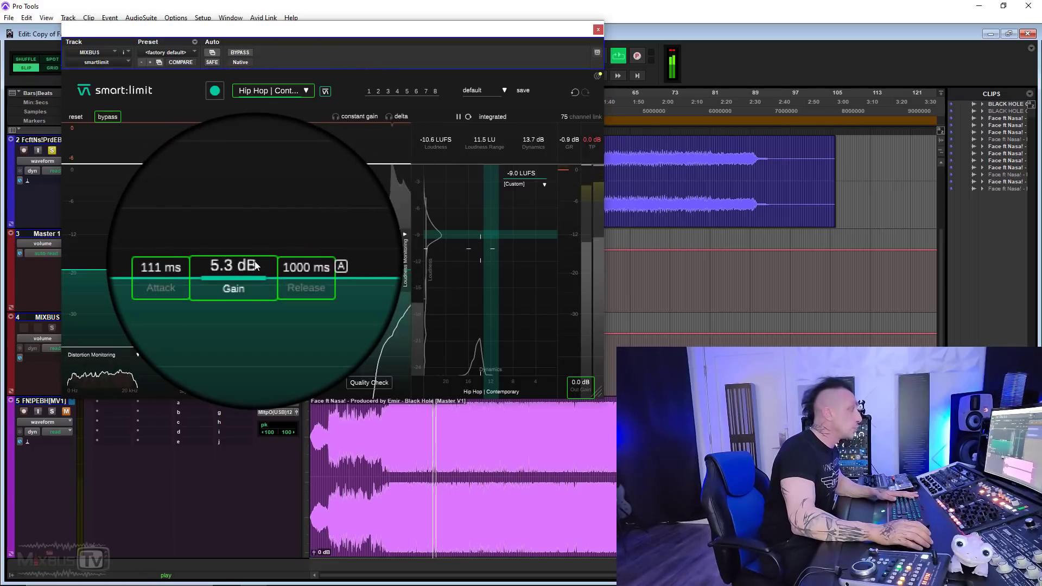
left_click_drag(255, 262, 265, 418)
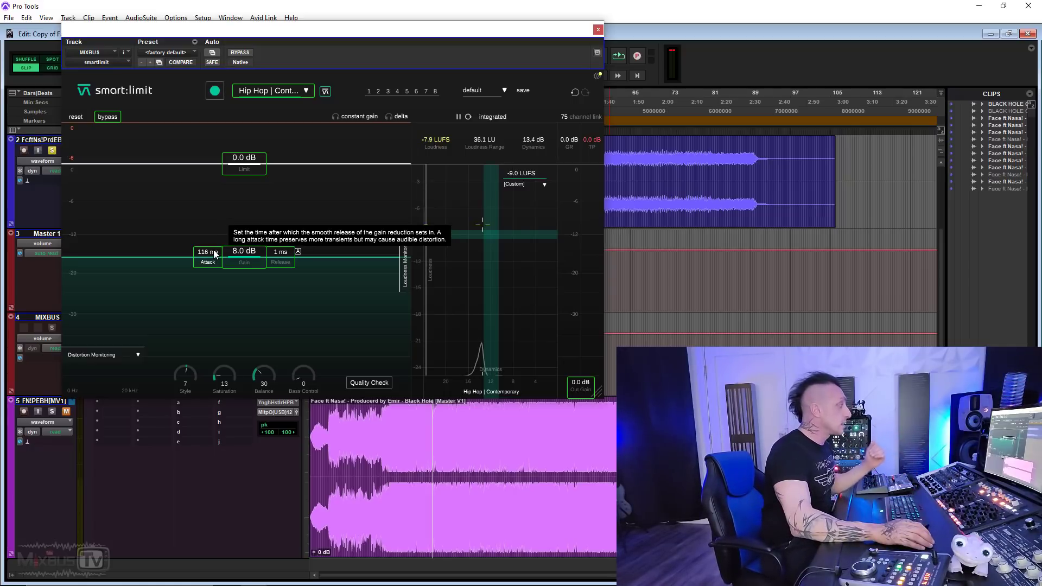
left_click_drag(213, 253, 220, 195)
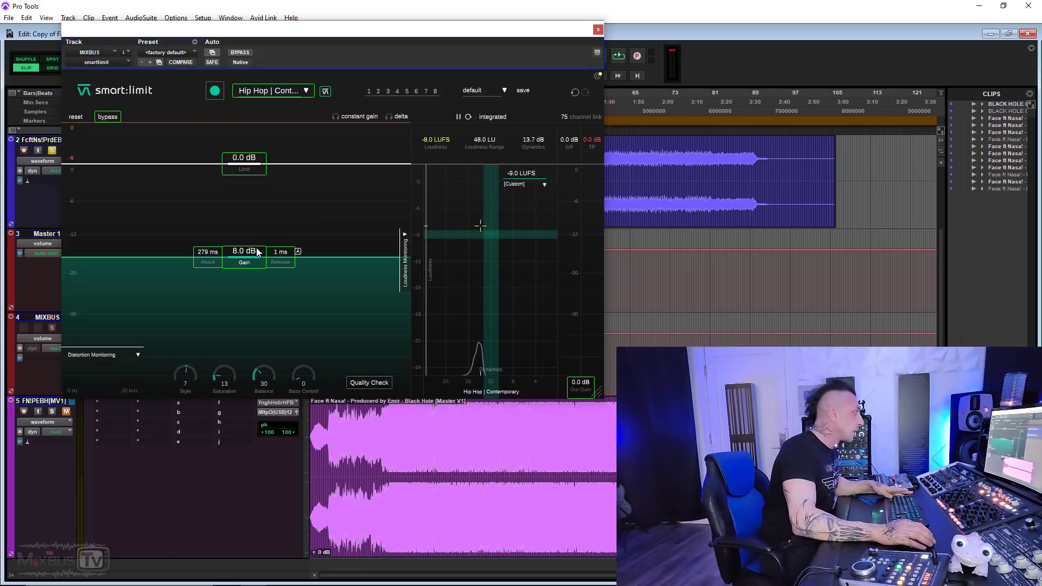
left_click_drag(257, 249, 256, 246)
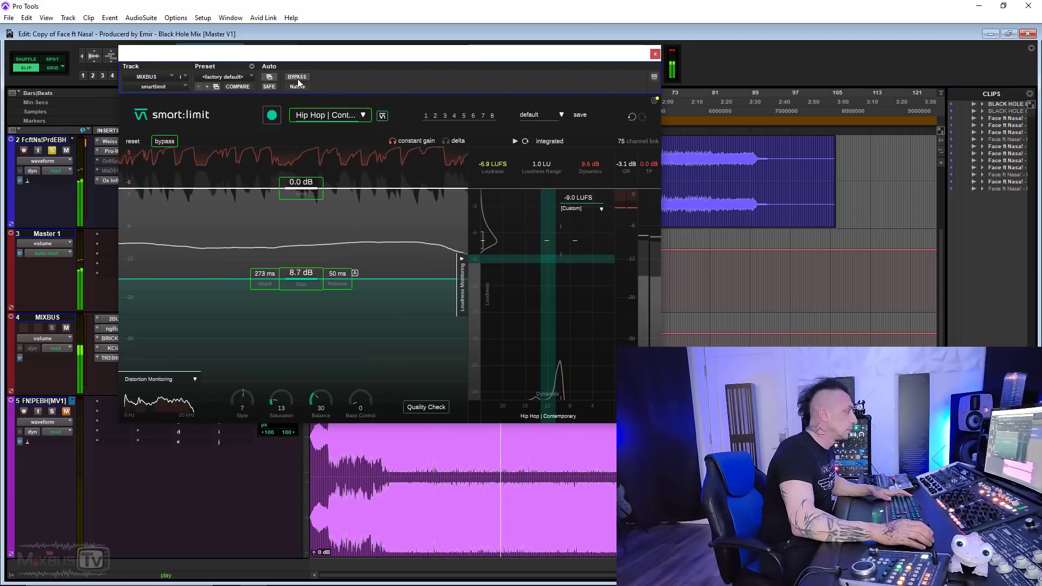
Compare the processed and bypassed sound of smart:limit twice during playback, leaving it active with playback stopped
left_click(297, 78)
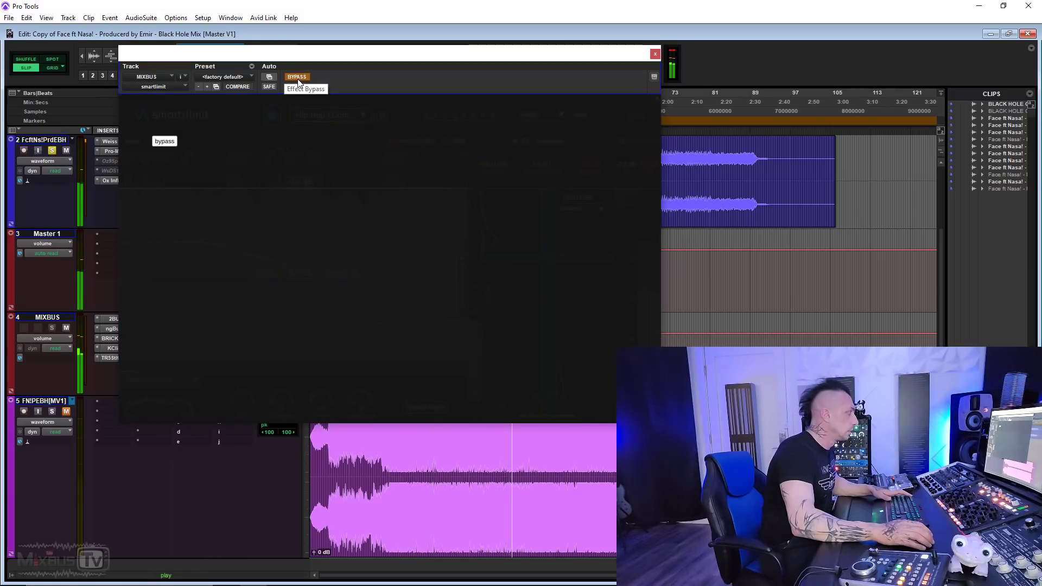
left_click(297, 78)
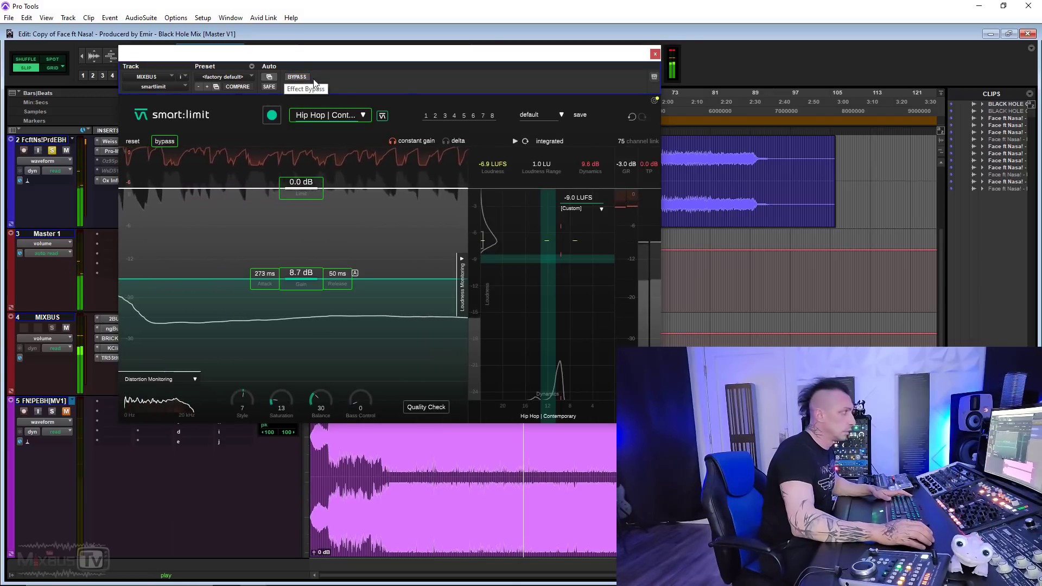
key("space")
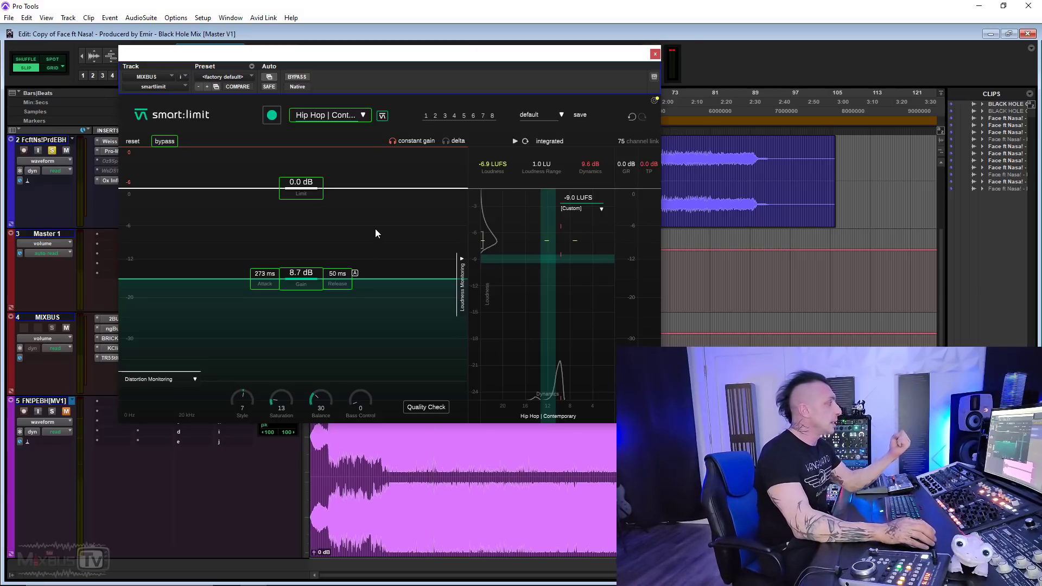
left_click(302, 79)
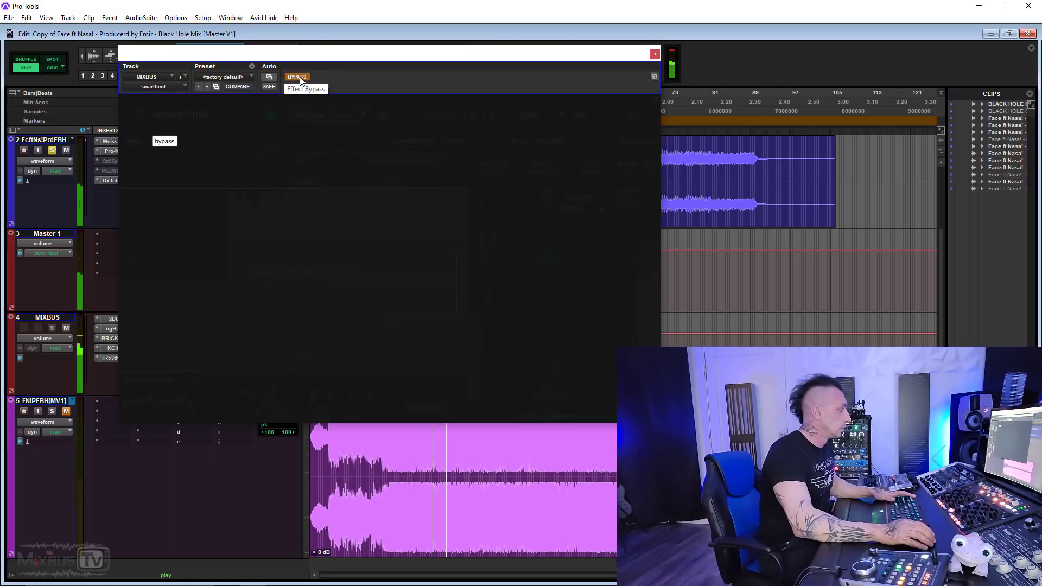
left_click(300, 79)
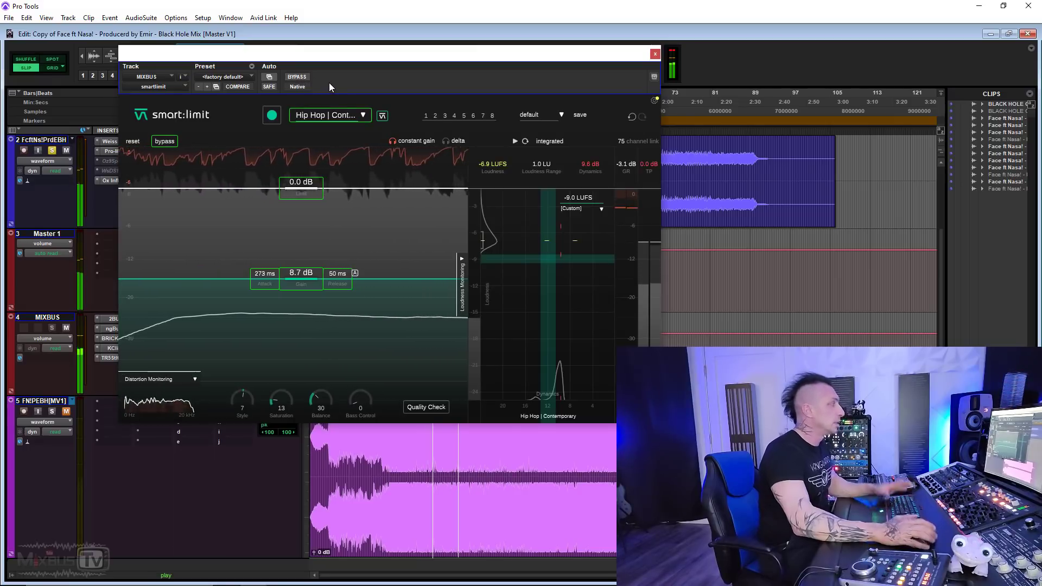
key("space")
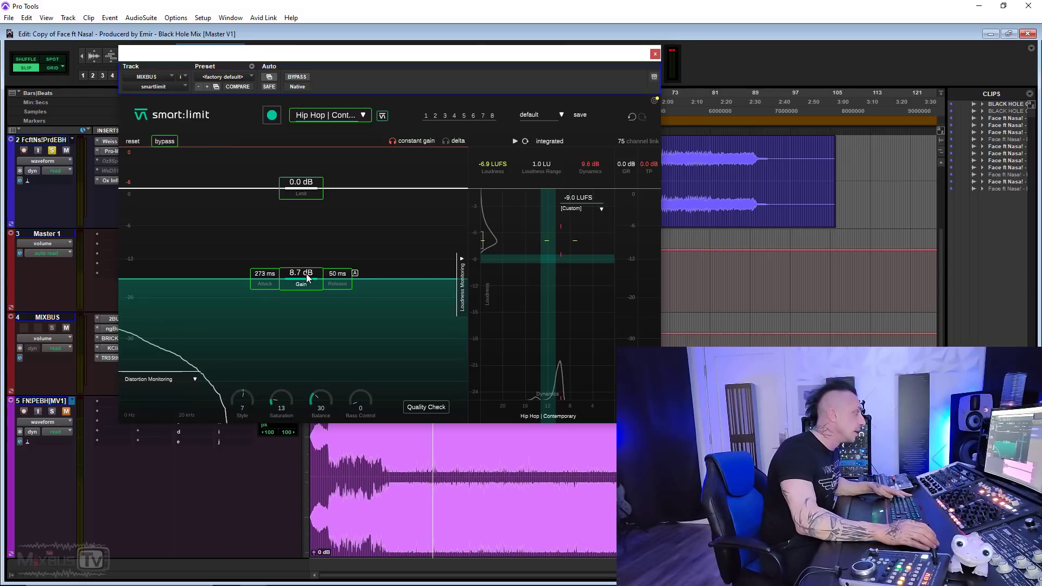
Lower smart:limit's gain to 7.3 dB, reset Balance and Saturation to 0, and set Style to 41
left_click_drag(307, 276, 309, 282)
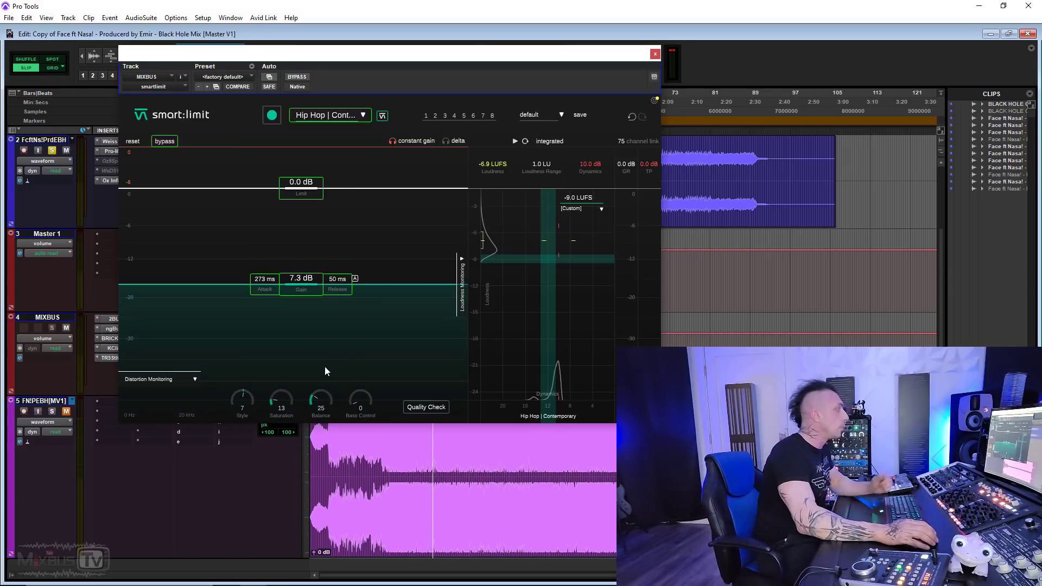
double_click(321, 401)
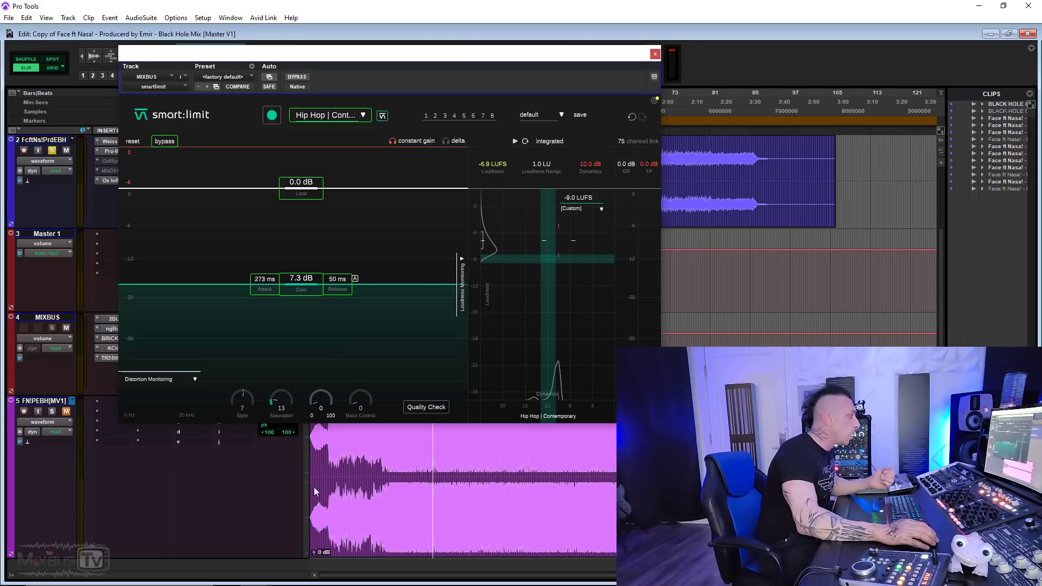
double_click(290, 404)
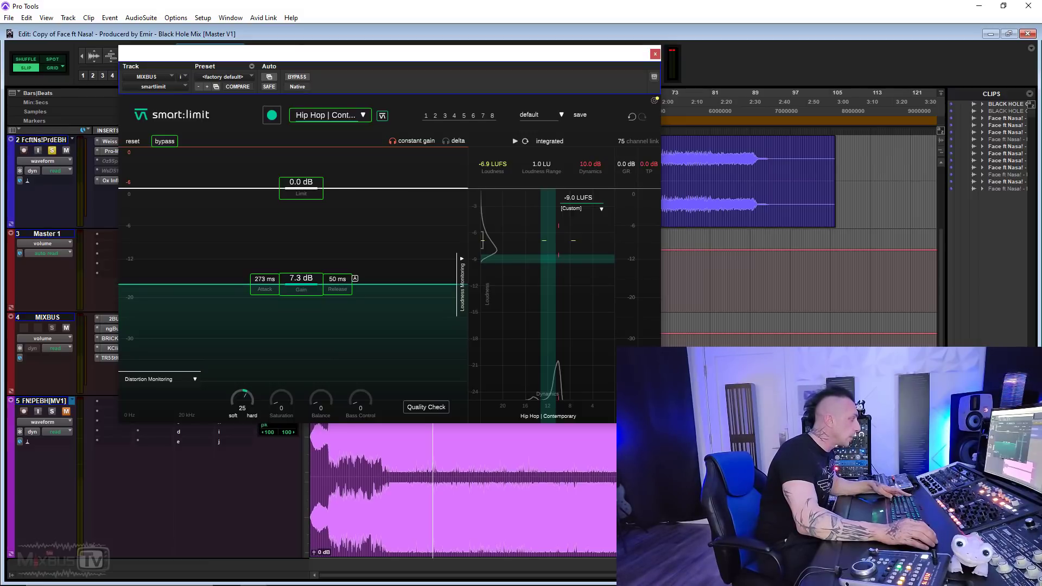
left_click_drag(242, 400, 242, 403)
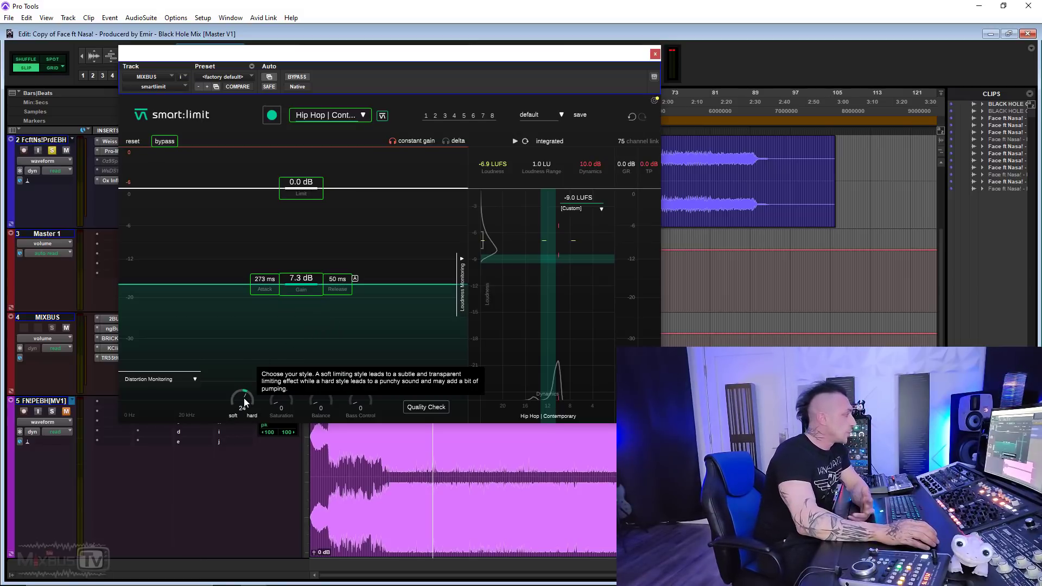
left_click_drag(242, 402, 235, 236)
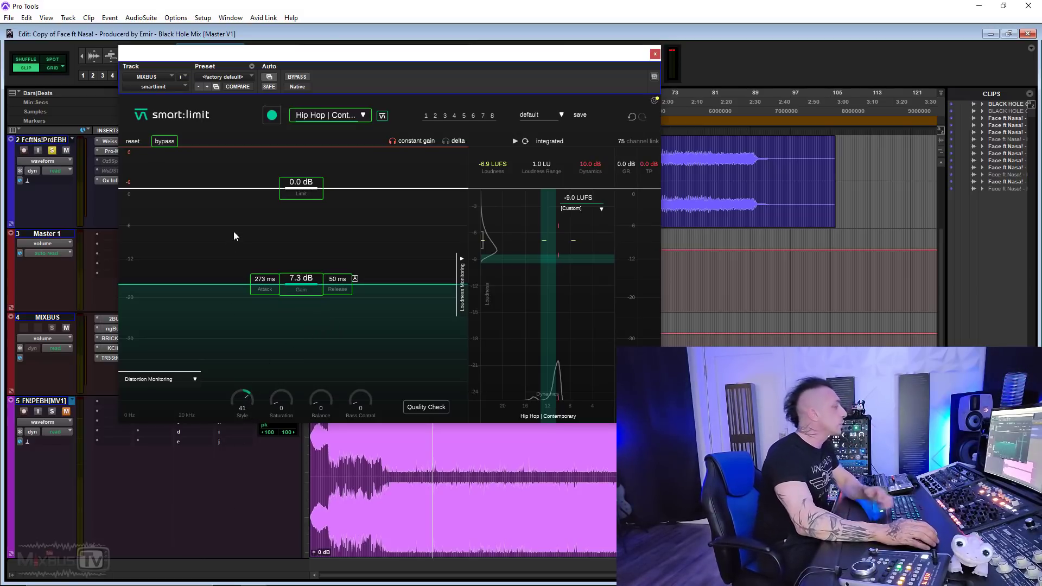
Move smart:limit clear of the MIXBUS inserts, open the Ozone 9 Maximizer there and take it out of bypass
left_click_drag(316, 55, 417, 59)
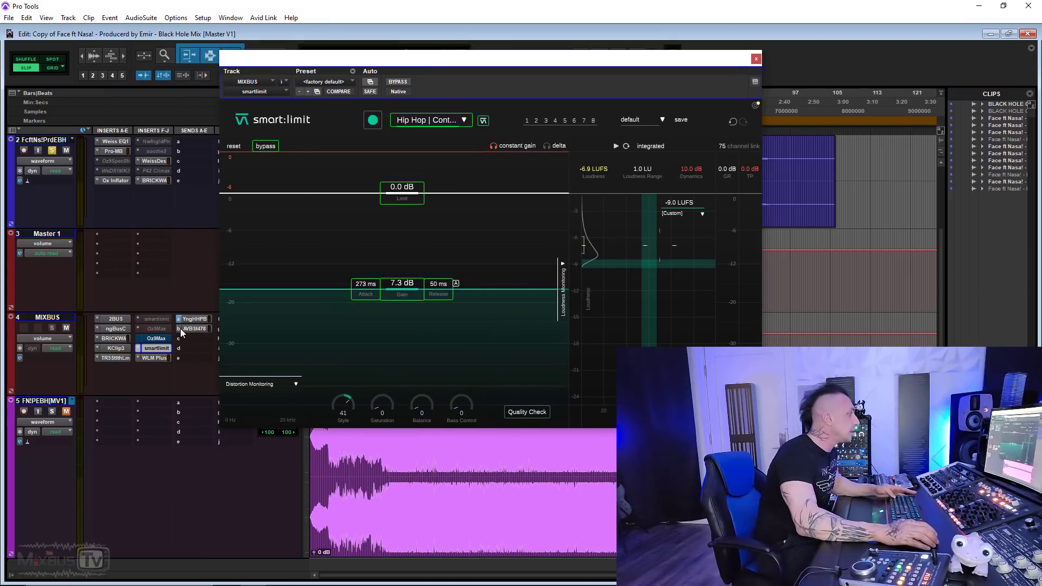
left_click(154, 338)
left_click(190, 37)
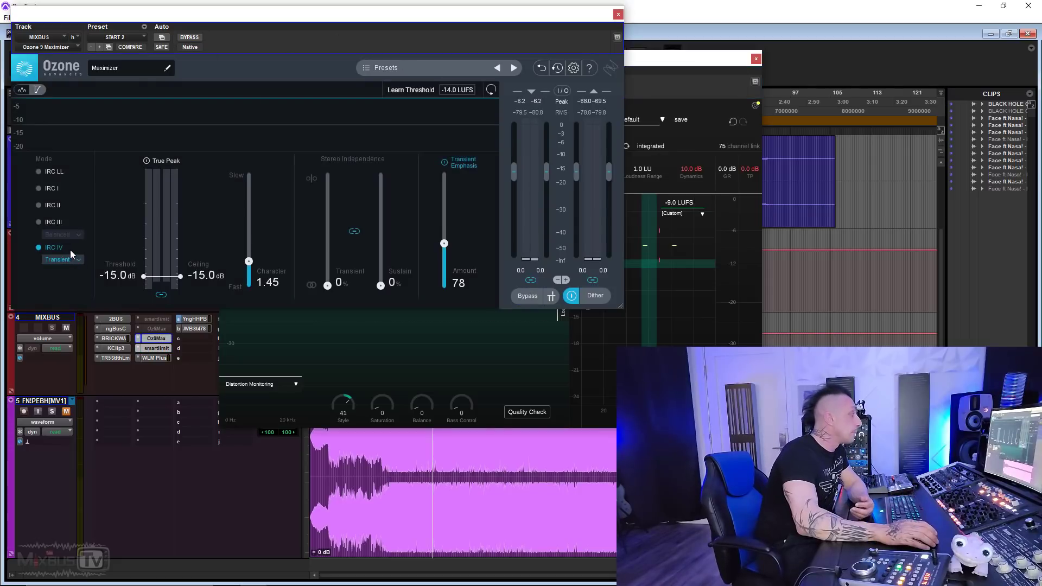
Browse the IRC IV styles in the Ozone 9 Maximizer and the limiting styles in FabFilter Pro-L 2, closing Pro-L 2 without changing its style
left_click(65, 264)
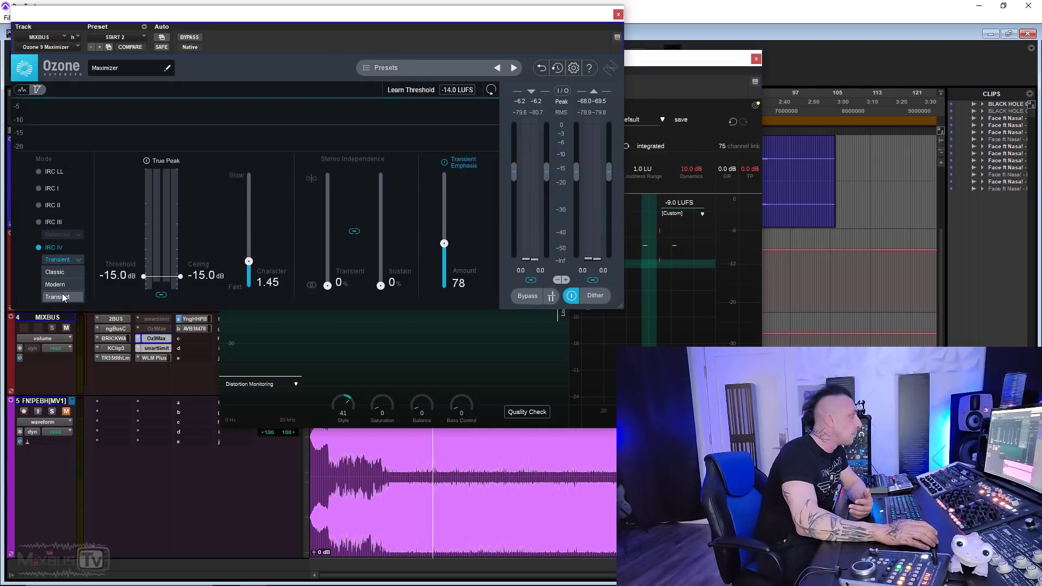
left_click(63, 235)
left_click(63, 234)
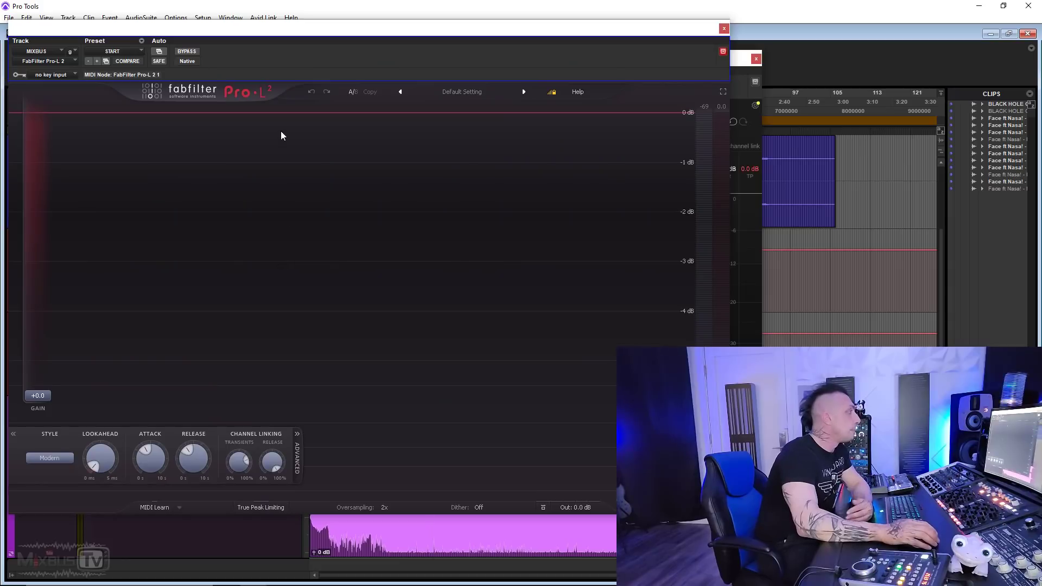
left_click(66, 458)
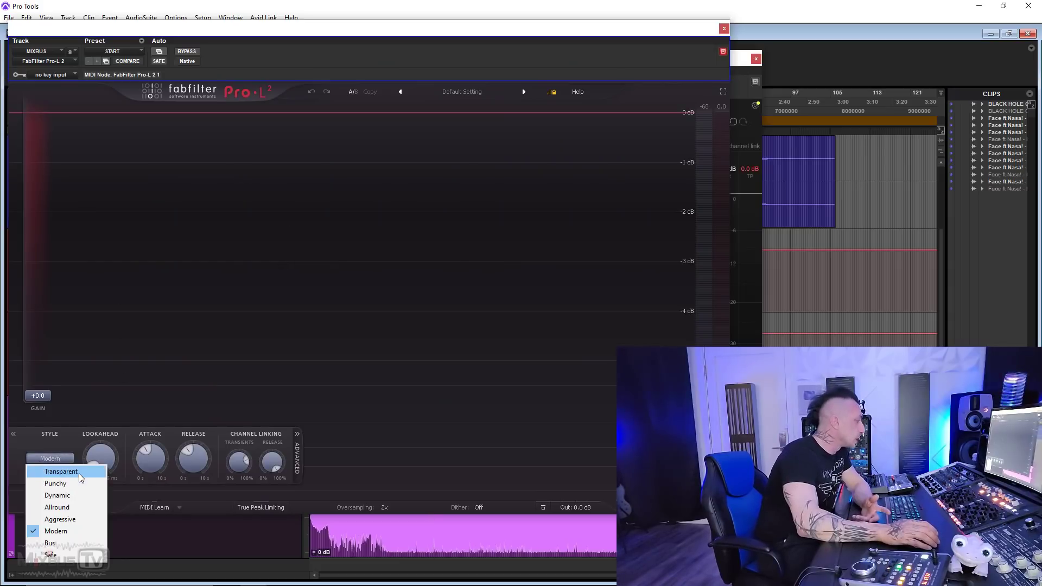
left_click(724, 28)
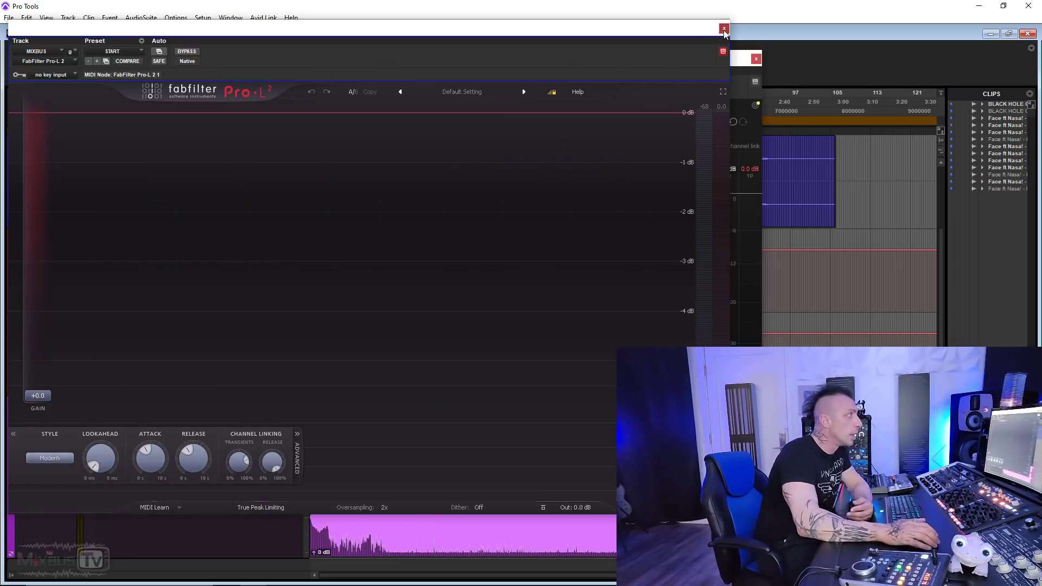
left_click(724, 29)
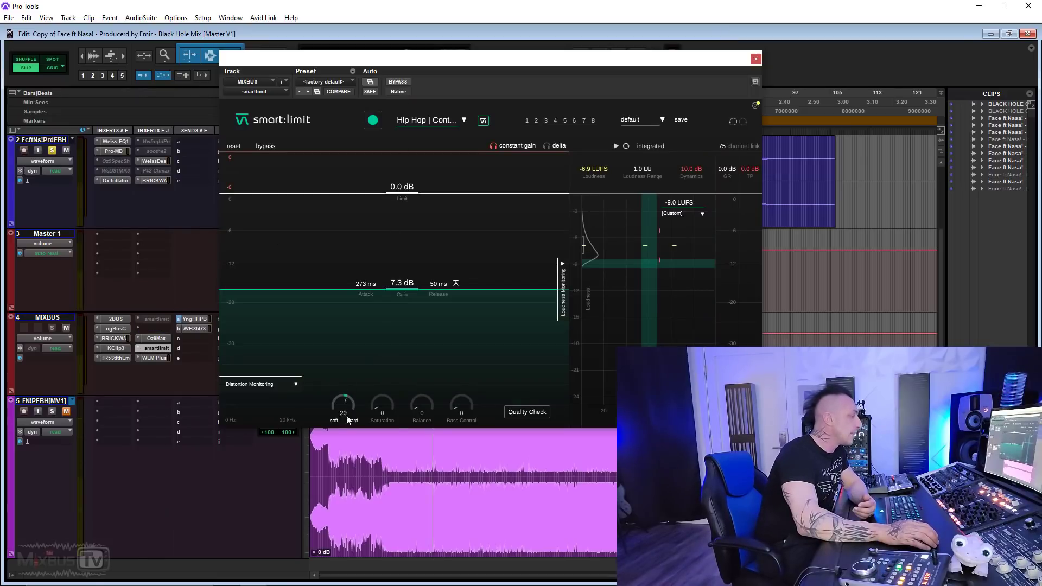
Reposition the smart:limit window and sweep Style back and forth between soft and hard, leaving it at 18
left_click_drag(388, 59, 211, 29)
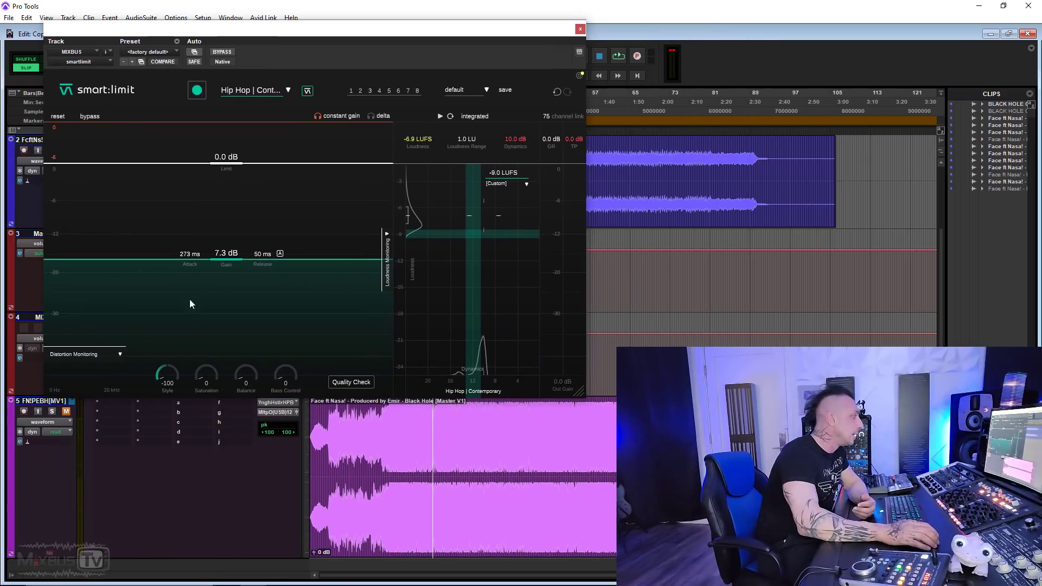
left_click_drag(175, 271, 185, 259)
left_click_drag(181, 337, 190, 381)
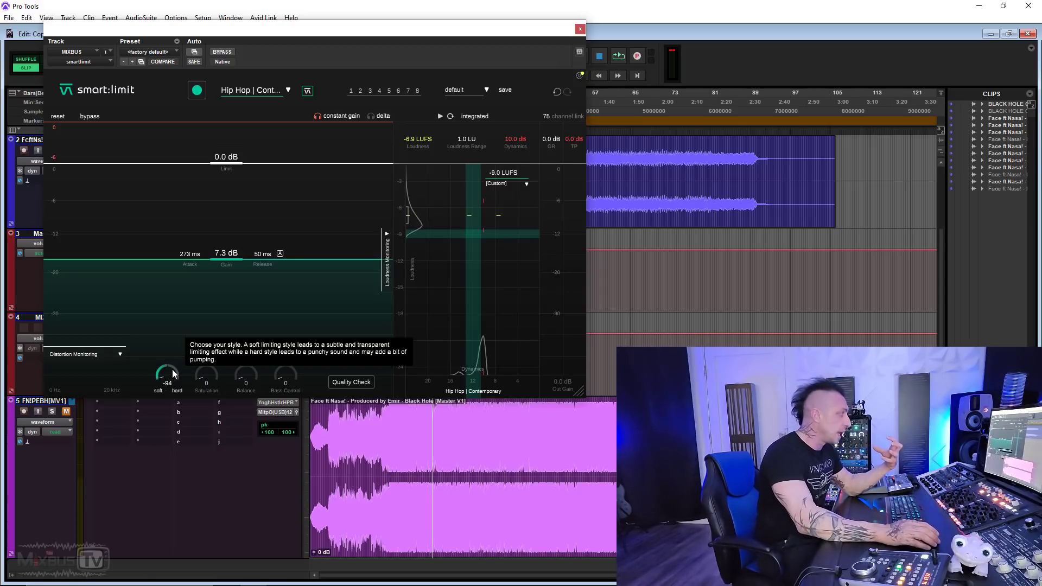
left_click_drag(172, 375, 192, 266)
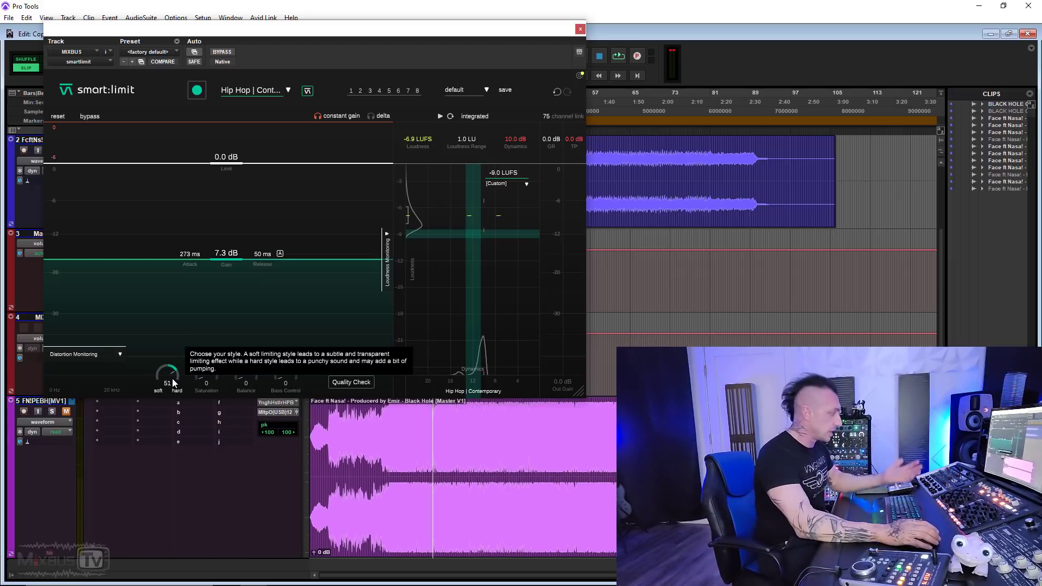
left_click_drag(171, 378, 155, 446)
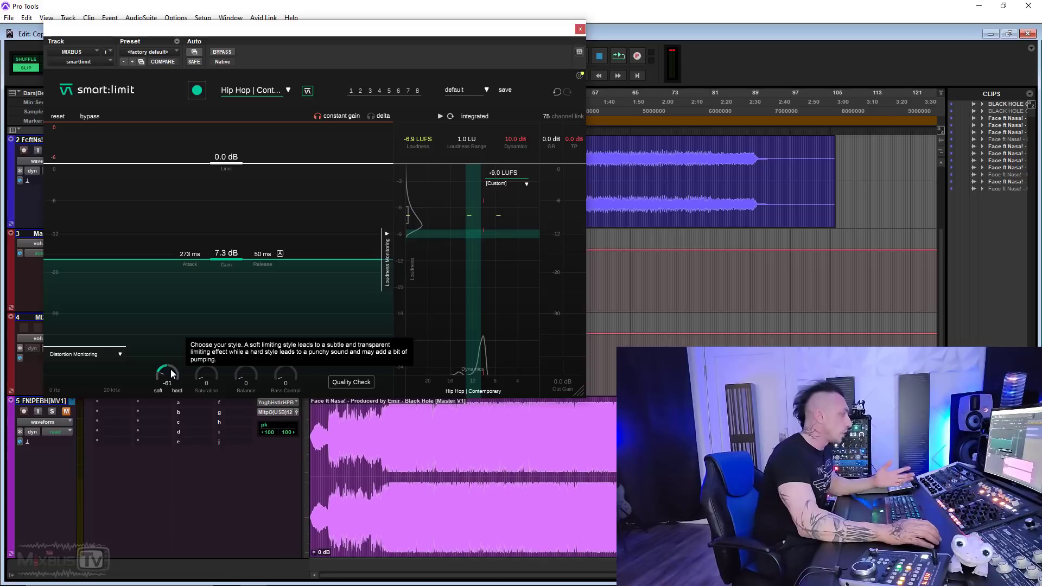
left_click_drag(170, 375, 170, 351)
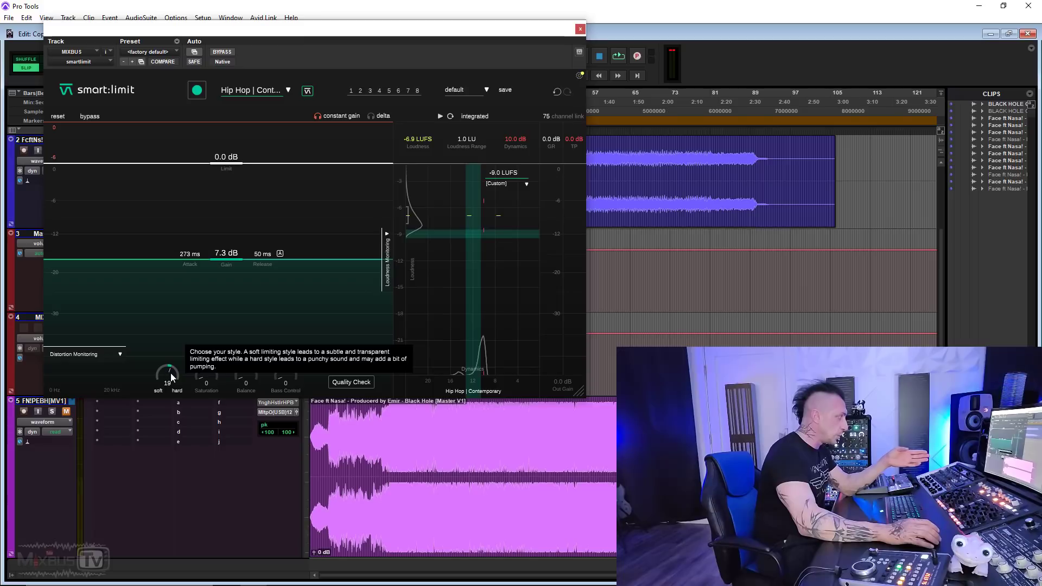
scroll(171, 379, "down", 1)
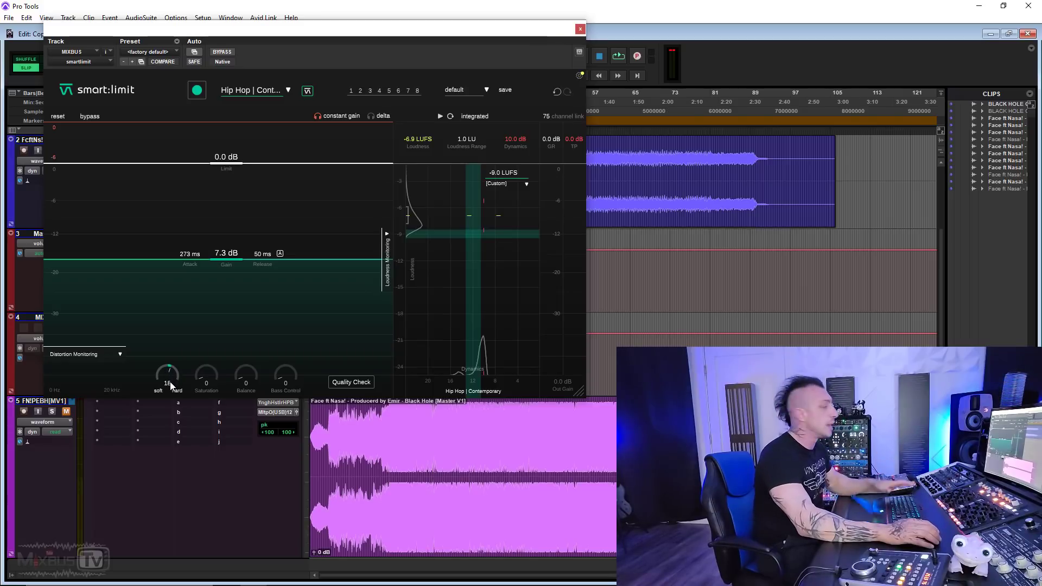
Raise smart:limit's gain to 9.0 dB, then during playback set Style to -100 and switch Release to auto
mouse_move(234, 243)
left_mouse_down()
mouse_move(233, 221)
mouse_move(233, 261)
mouse_move(233, 244)
left_mouse_up()
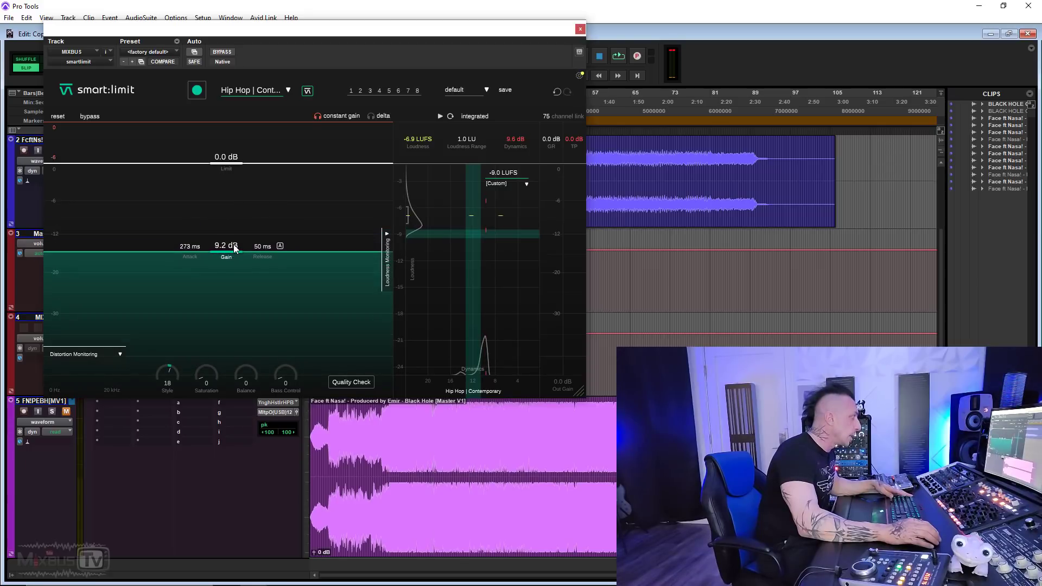
key("space")
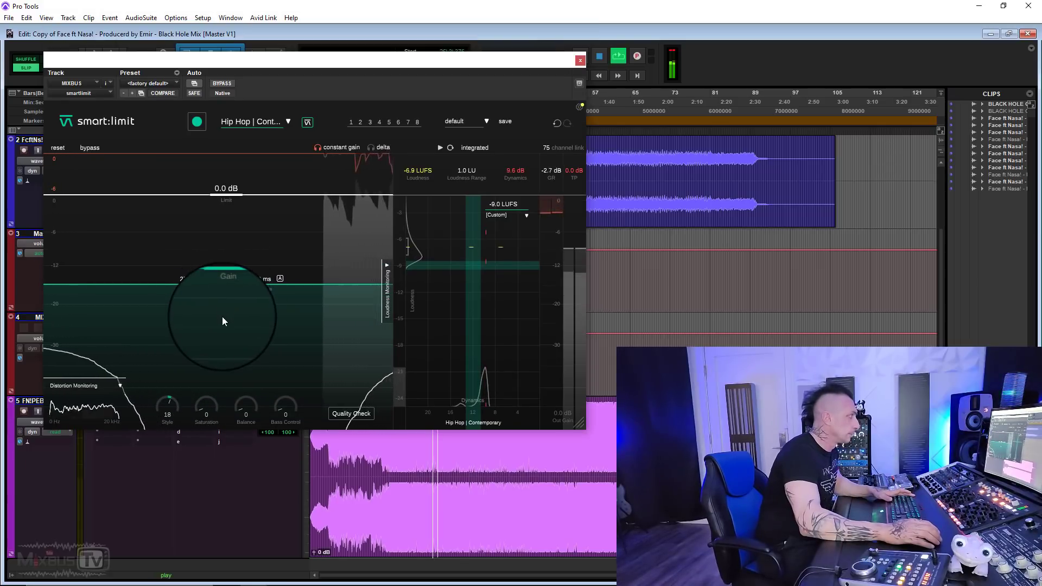
left_click_drag(174, 399, 139, 522)
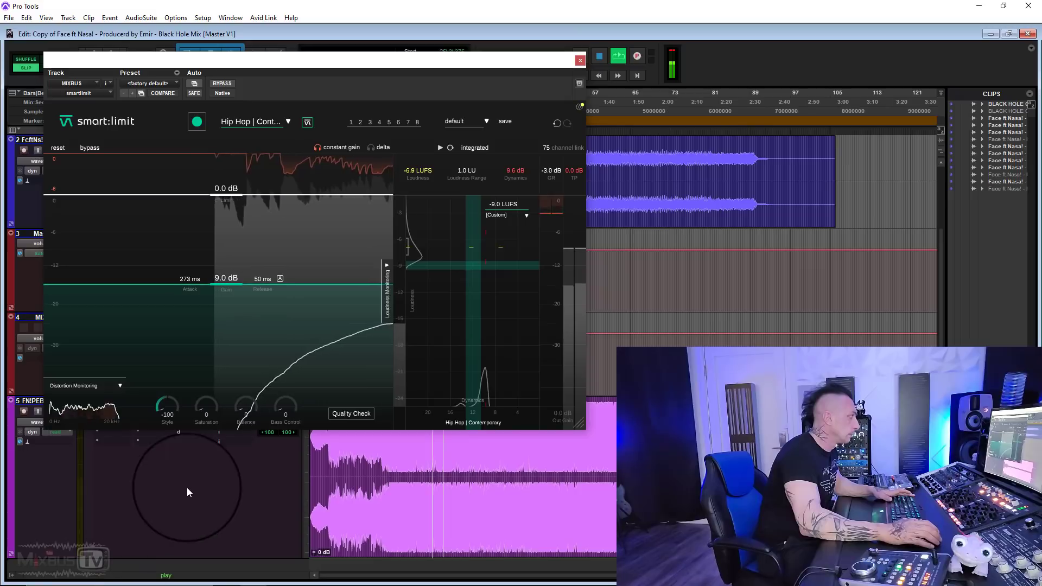
left_click(280, 280)
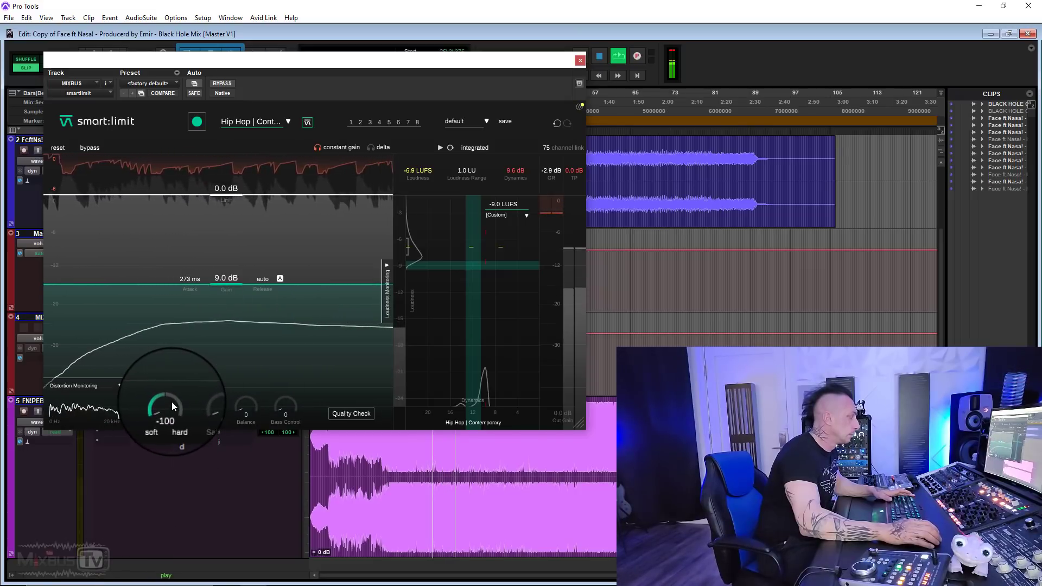
Compare Style at 100 and -100 by ear during playback, finishing at 100, and stop playback
left_click_drag(172, 402, 191, 223)
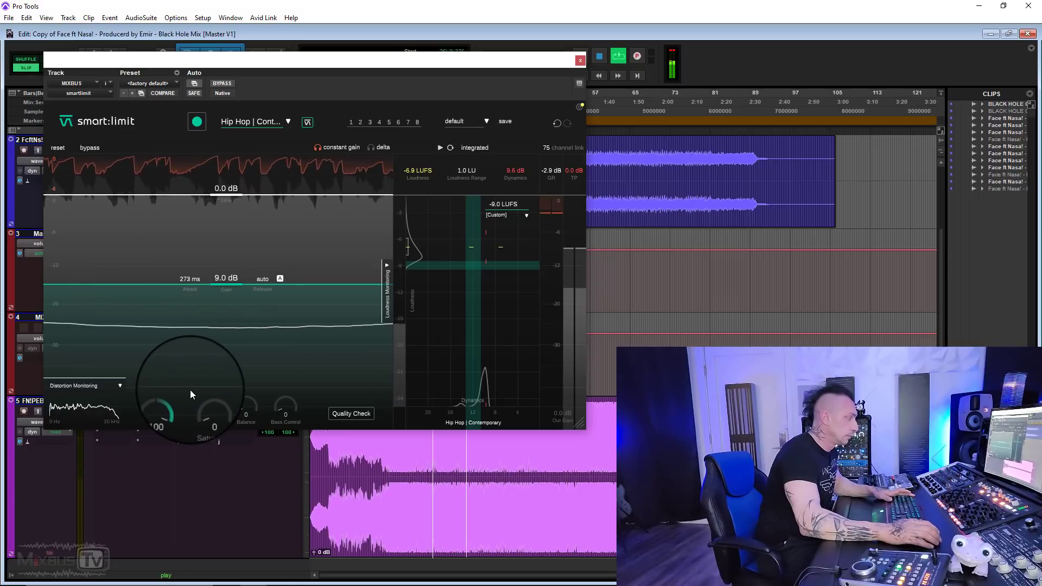
left_click_drag(190, 391, 168, 533)
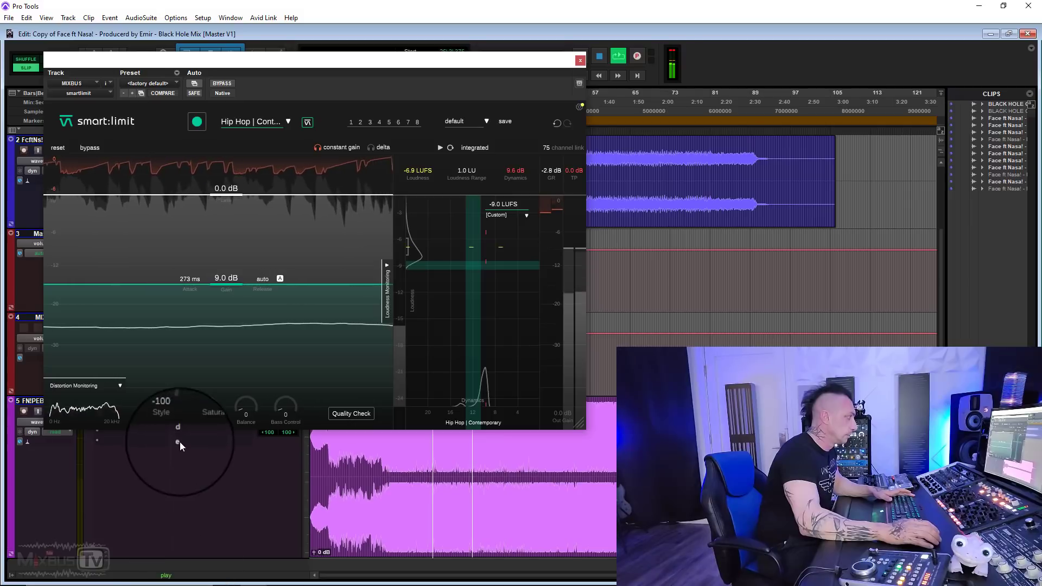
mouse_move(164, 410)
left_mouse_down()
mouse_move(163, 430)
mouse_move(168, 405)
left_mouse_up()
left_click_drag(169, 335, 180, 206)
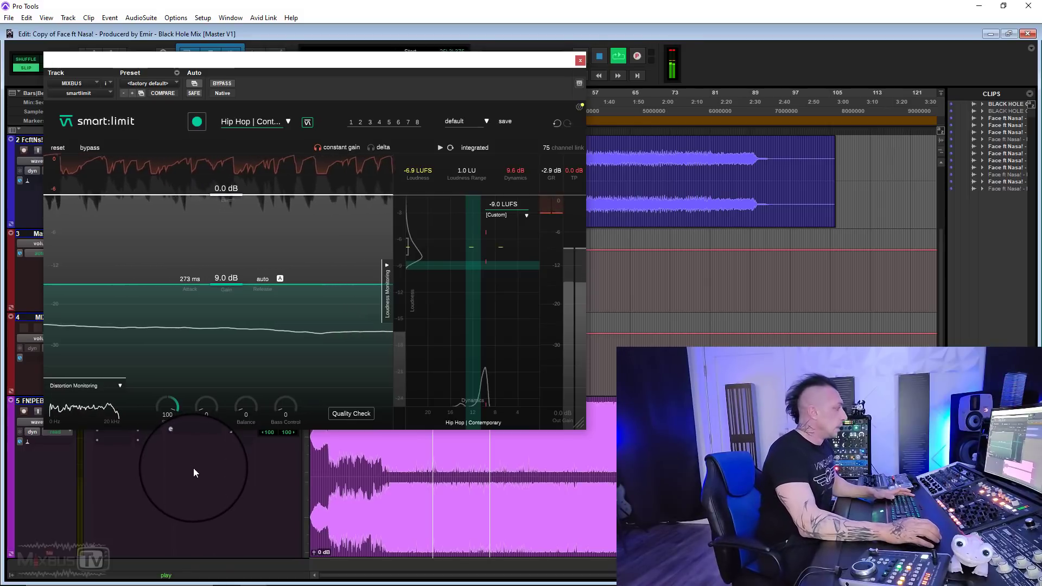
key("space")
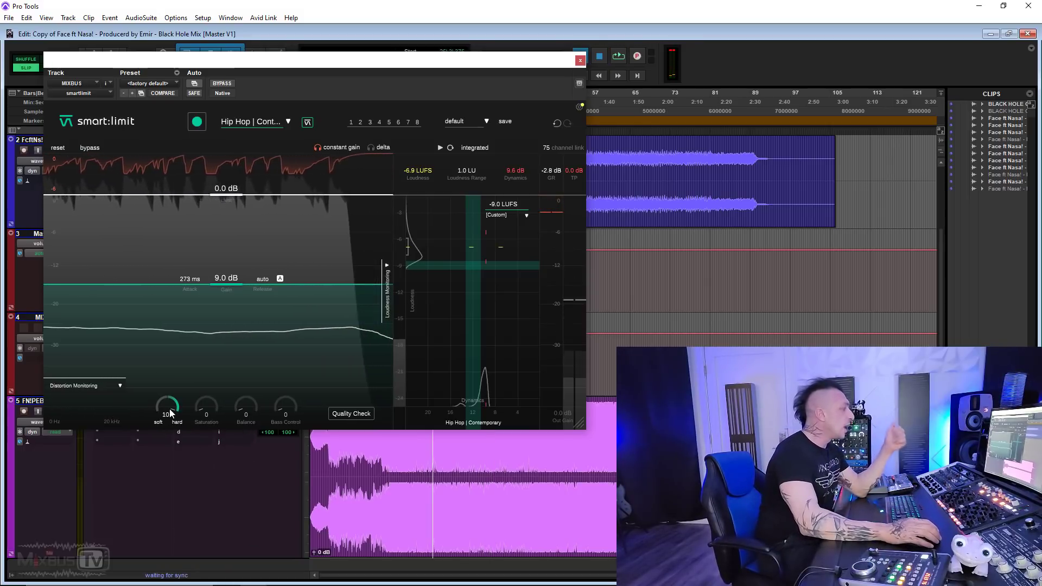
Set smart:limit's Style to -45, trying values on both the soft and hard sides
scroll(166, 418, "down", 2)
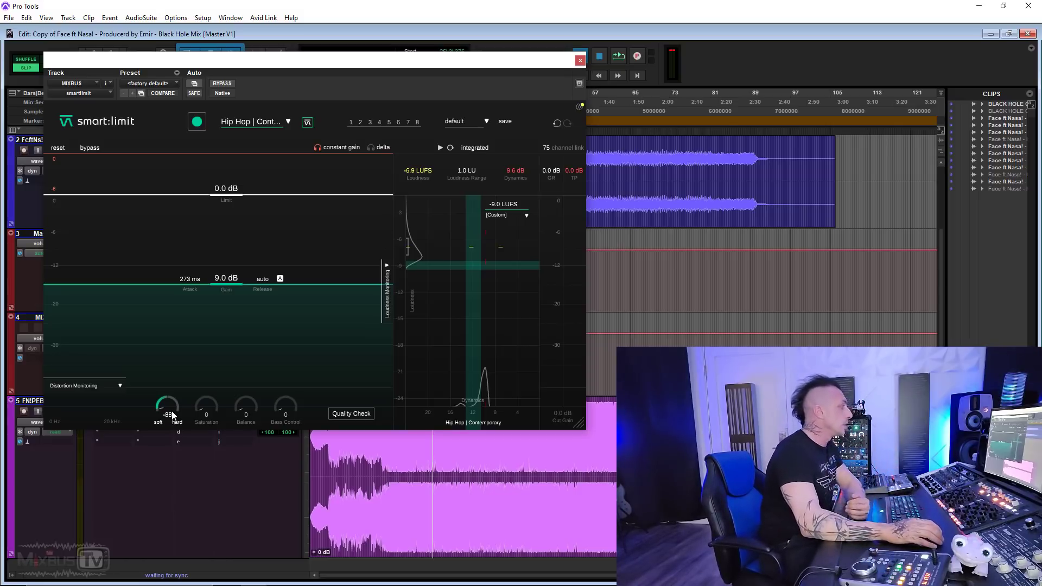
left_click_drag(178, 310, 172, 386)
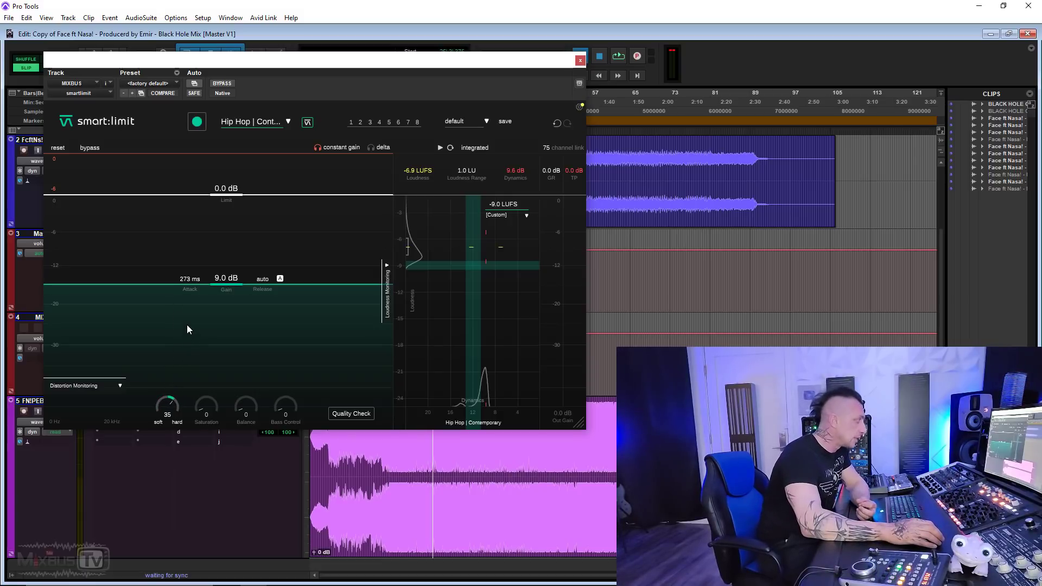
left_click_drag(186, 325, 209, 395)
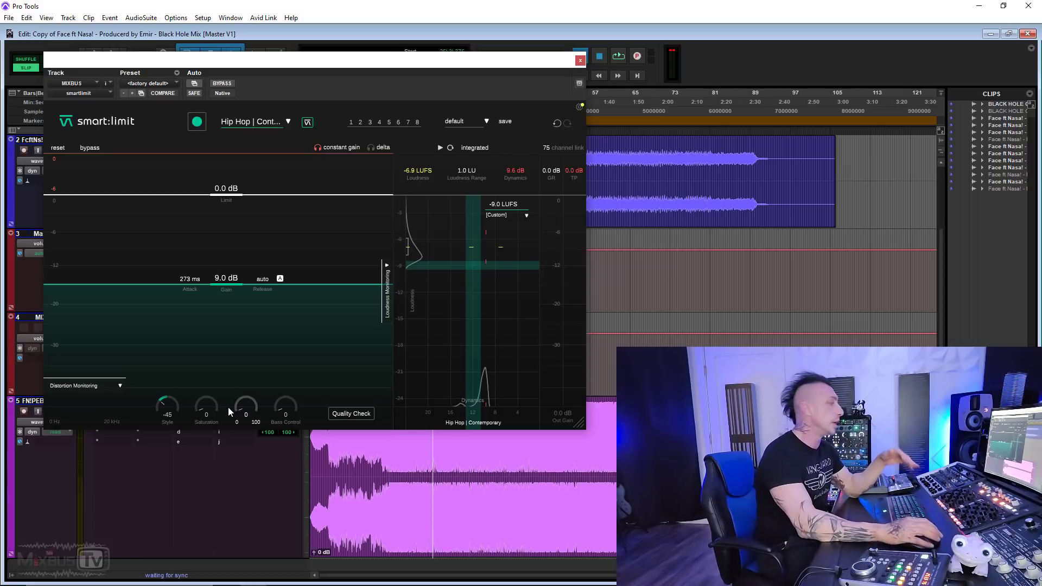
Audition smart:limit's Saturation at low and high amounts such as 67 during playback, settle on 11 and stop playback
left_click_drag(217, 403, 212, 419)
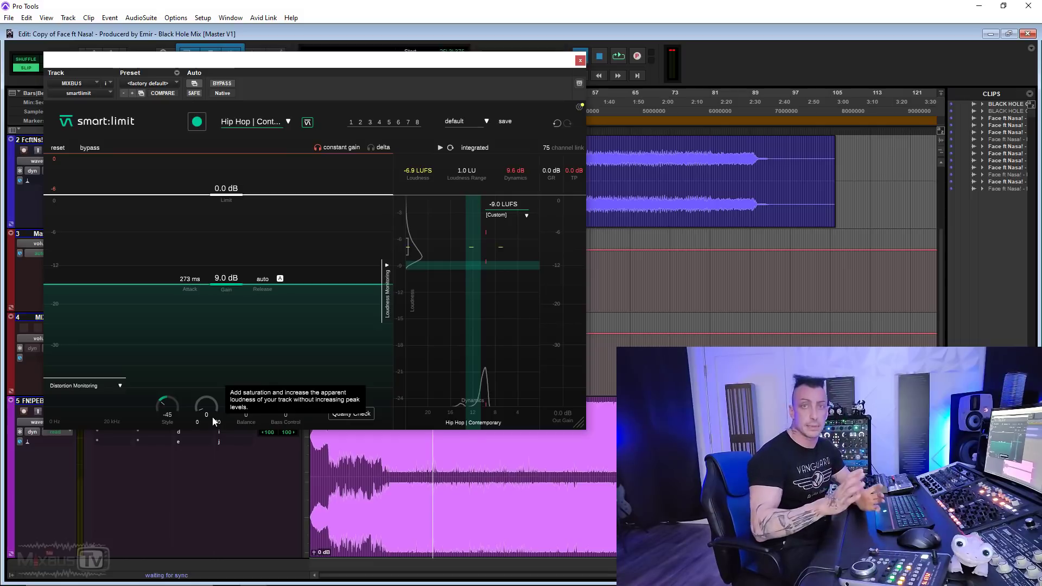
left_click_drag(210, 411, 211, 407)
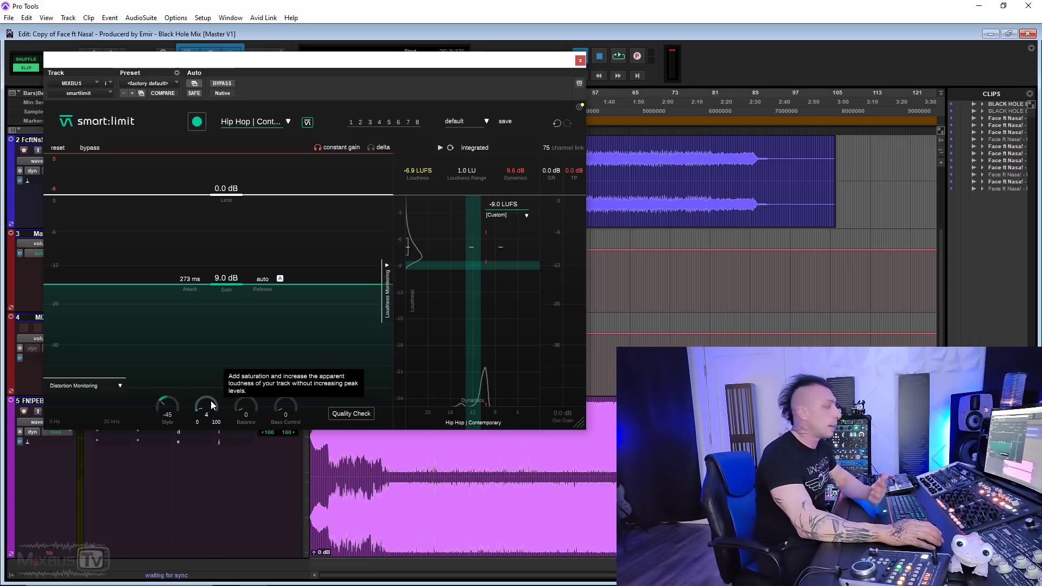
left_click_drag(211, 408, 212, 407)
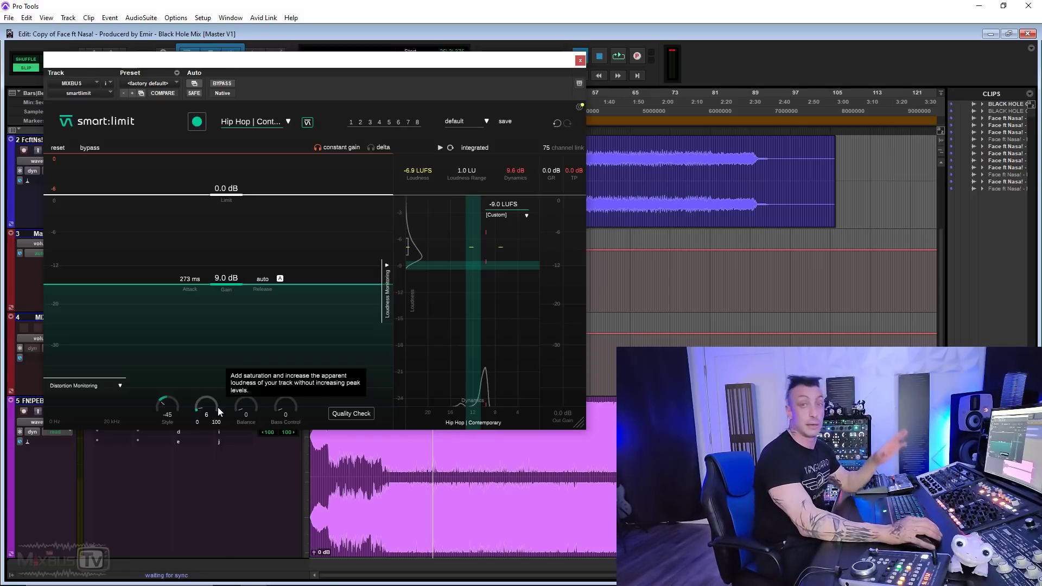
key("space")
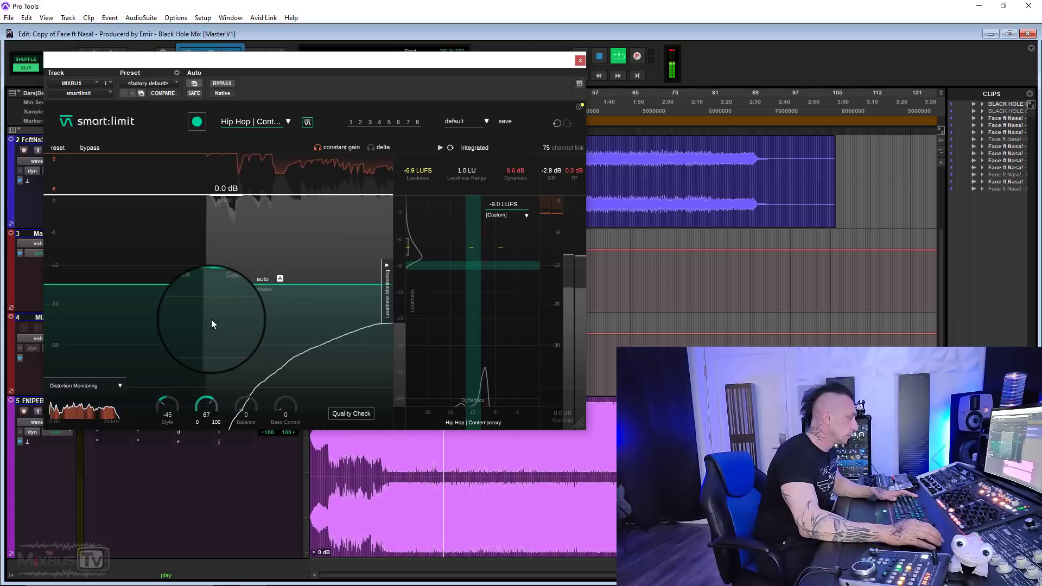
mouse_move(208, 405)
left_mouse_down()
mouse_move(213, 428)
mouse_move(206, 396)
left_mouse_up()
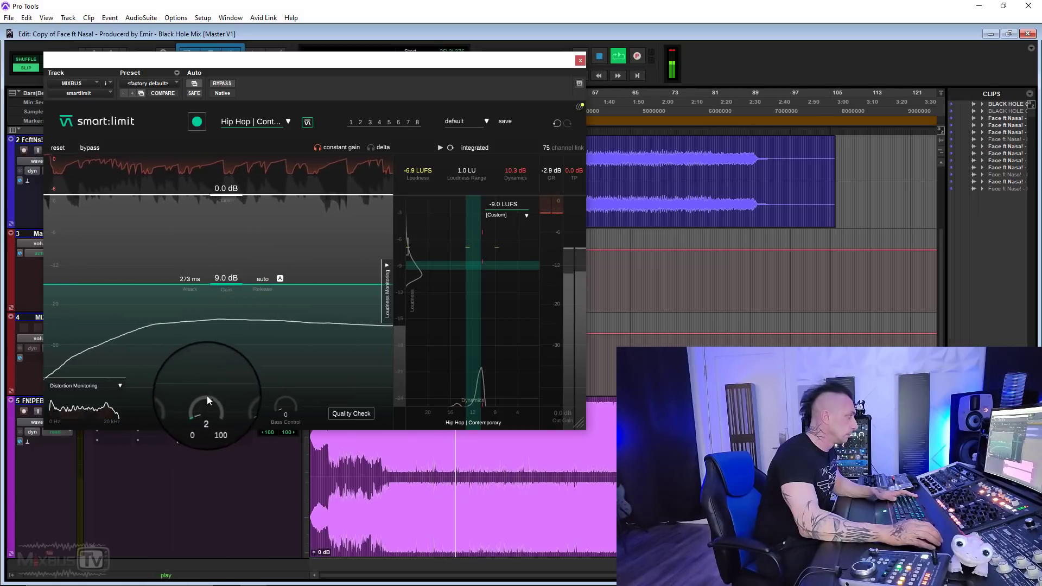
left_click_drag(213, 320, 213, 395)
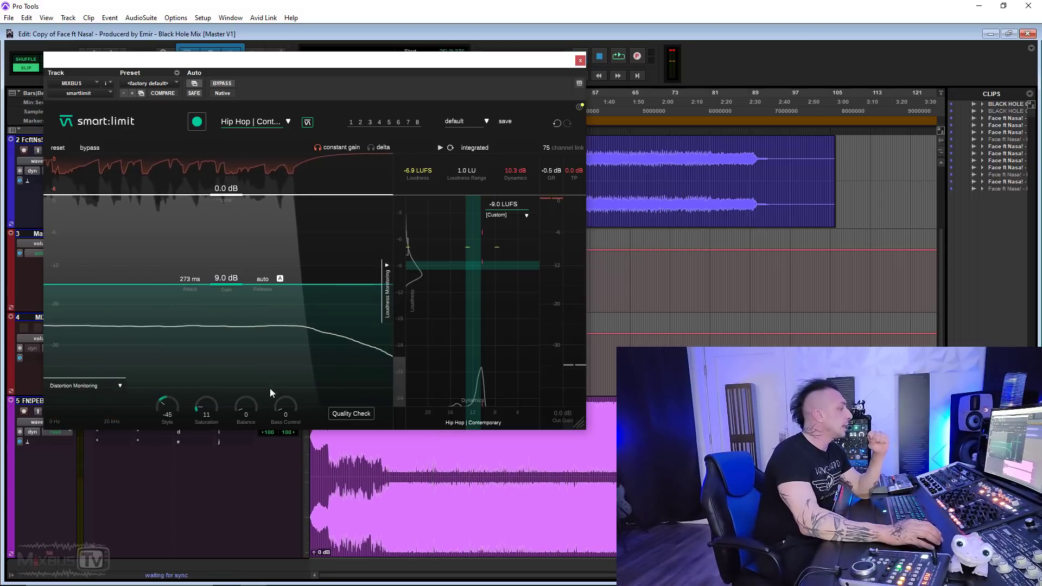
key("space")
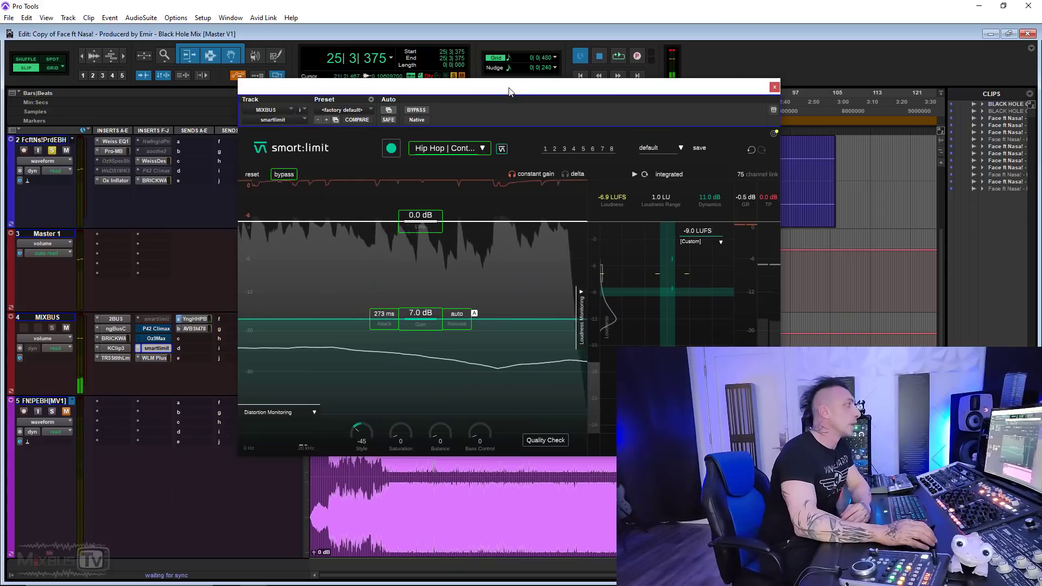
Reposition the smart:limit window and set Saturation to 5 with playback stopped
left_click_drag(502, 102, 351, 82)
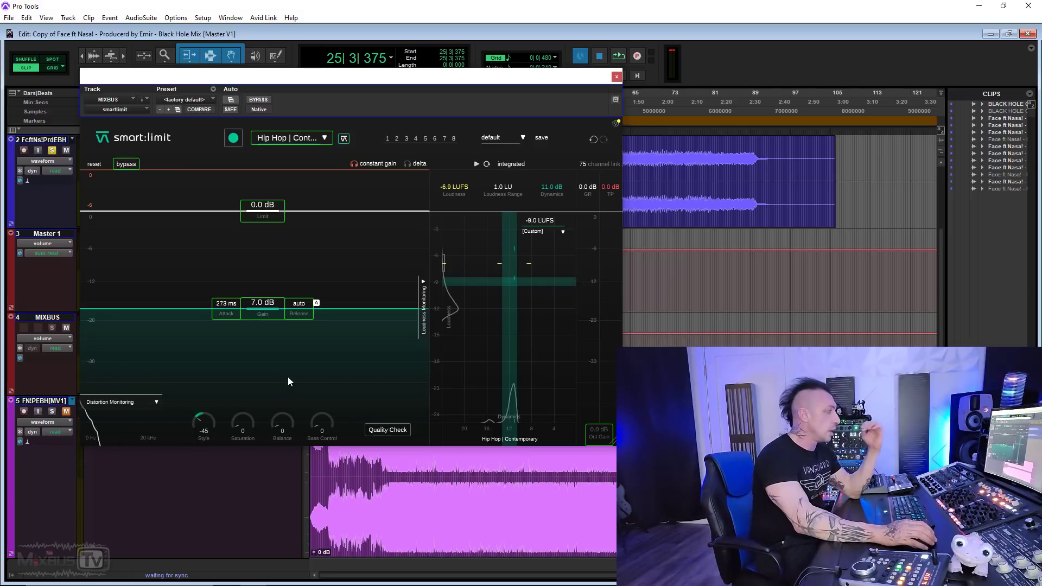
left_click_drag(244, 424, 249, 407)
double_click(252, 424)
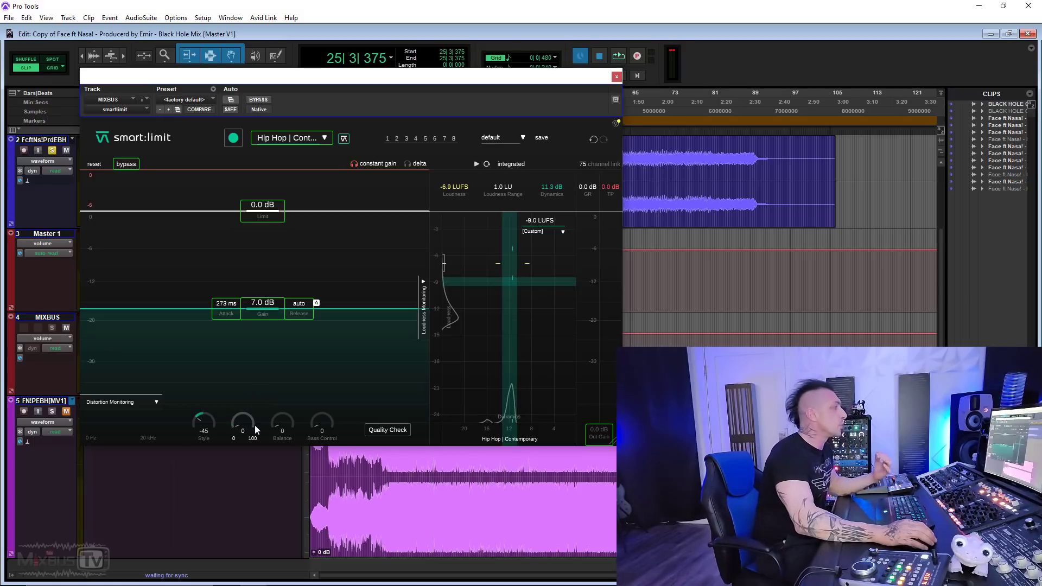
left_click_drag(257, 427, 247, 419)
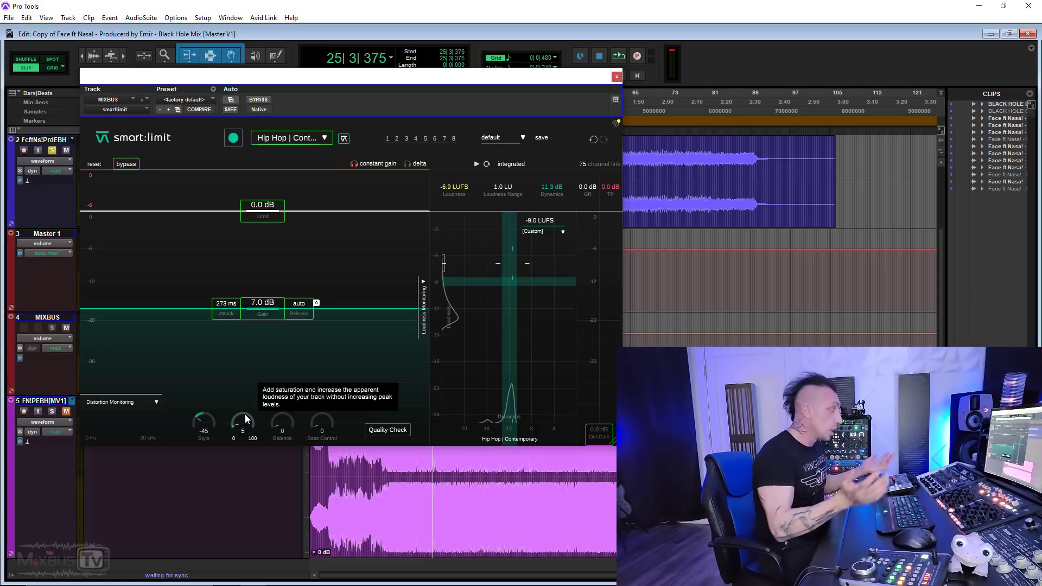
Listen while lowering Saturation from its subtle setting to 0, stop playback, and set Saturation to 4
key("space")
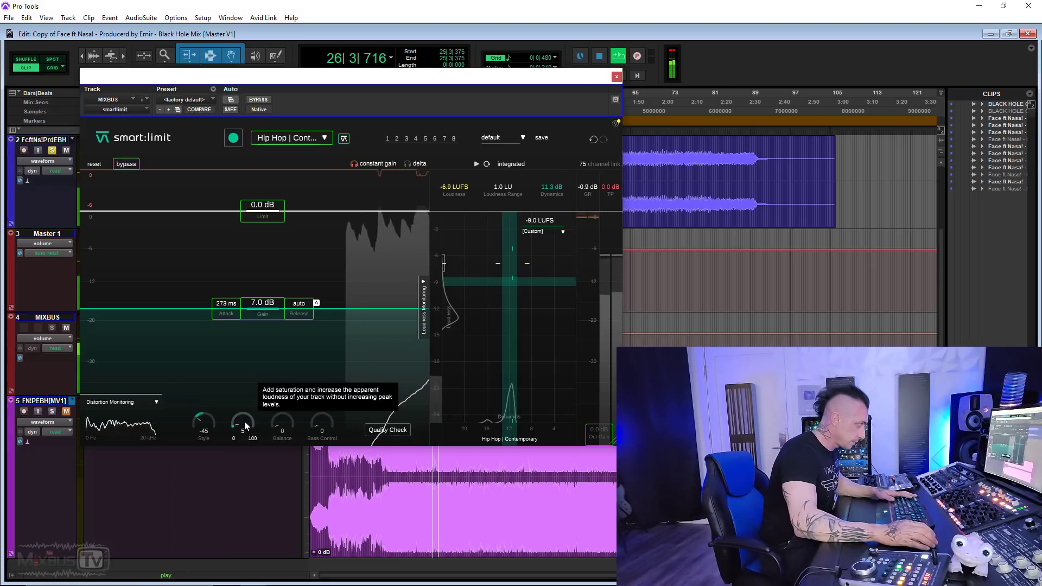
left_click_drag(245, 426, 251, 490)
key("space")
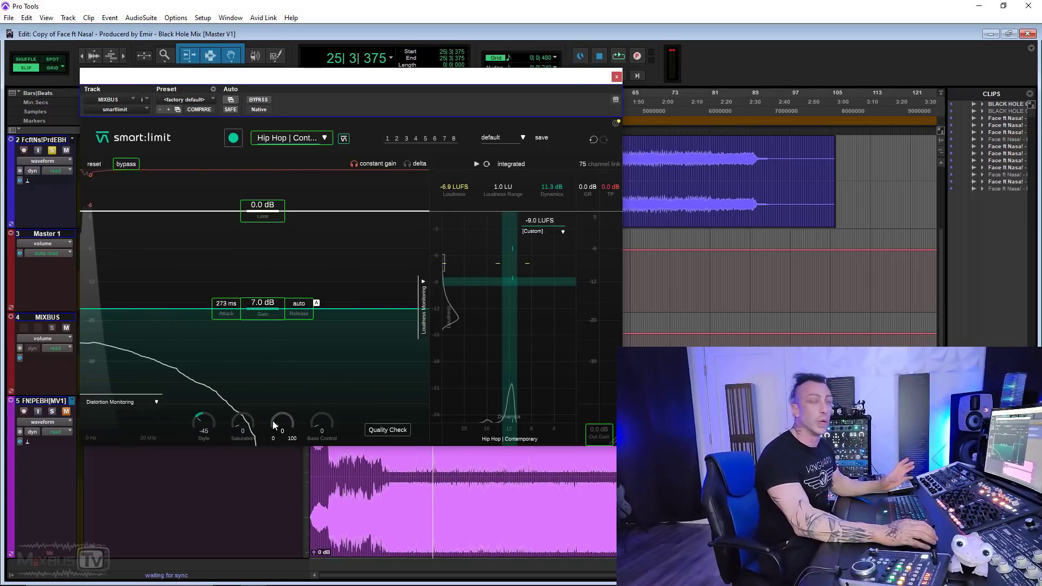
left_click_drag(245, 426, 246, 423)
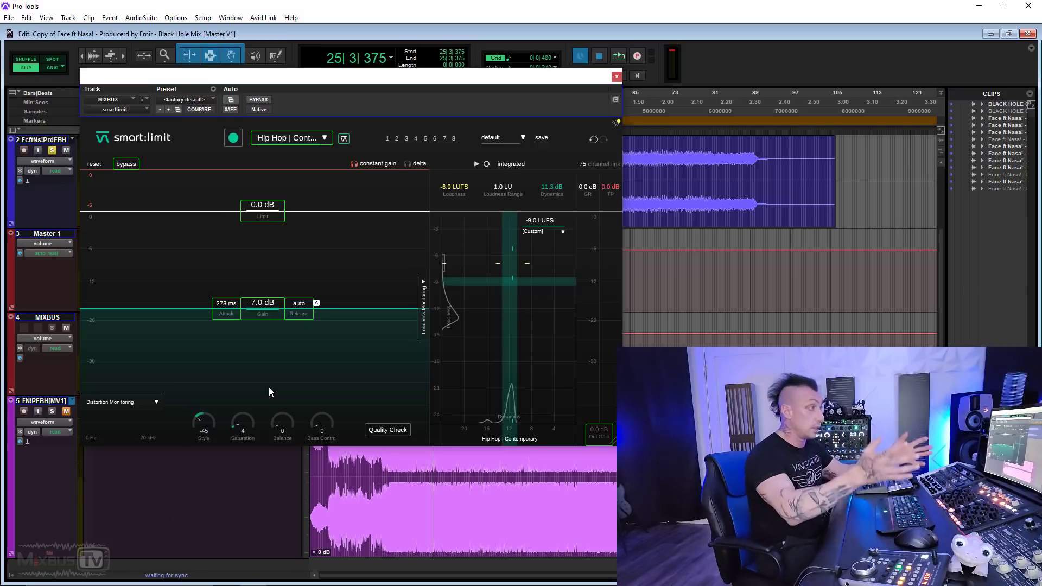
Lower smart:limit's Saturation to 0 and set its Style to 22
left_click_drag(243, 422, 242, 449)
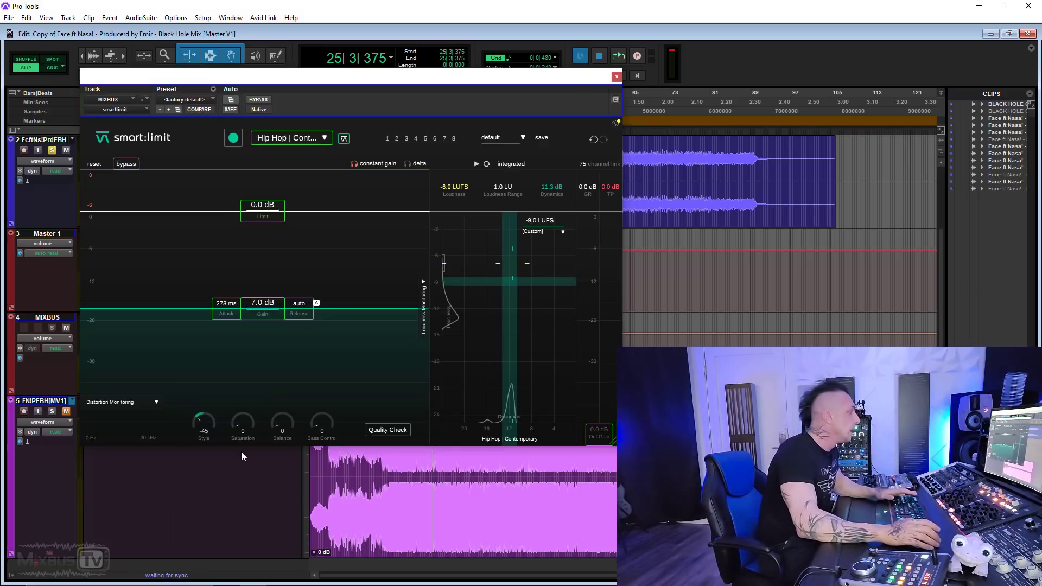
key("space")
left_click_drag(213, 404, 217, 380)
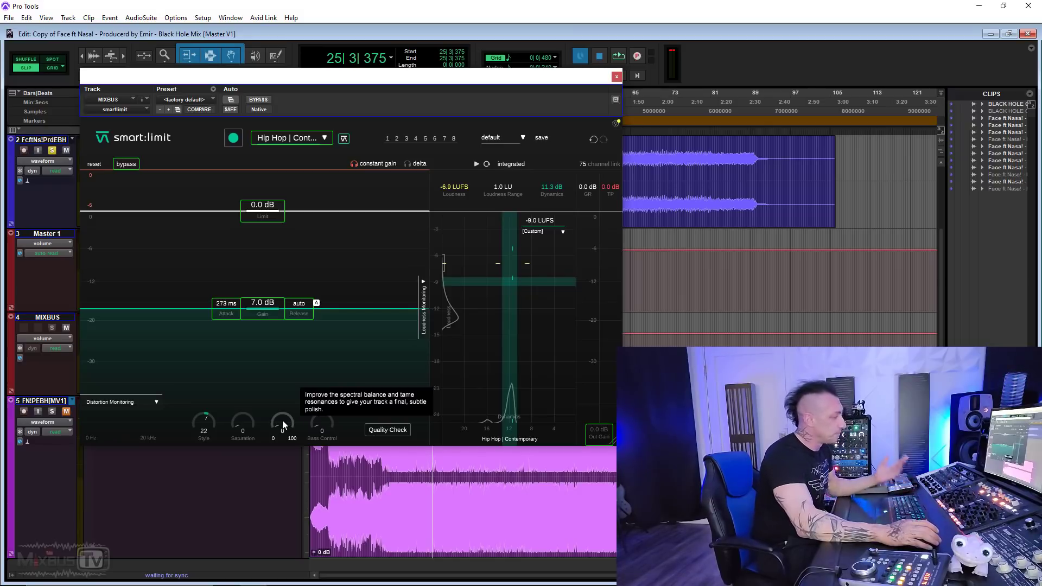
Audition smart:limit's Balance at 100 during playback, stop playback, try a subtle 16, and return Balance to 0
key("space")
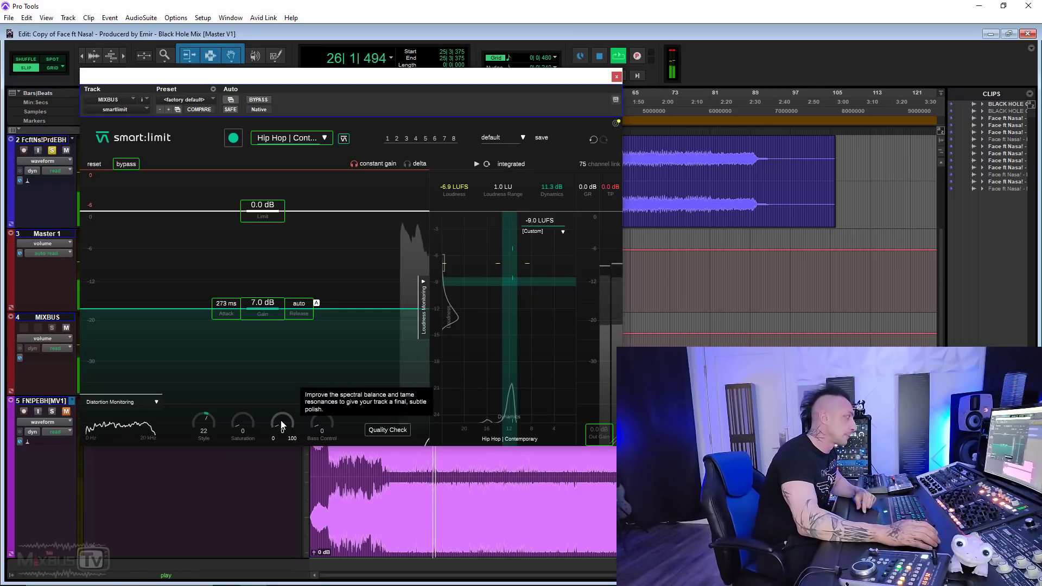
left_click_drag(282, 423, 294, 229)
left_click_drag(277, 438, 343, 415)
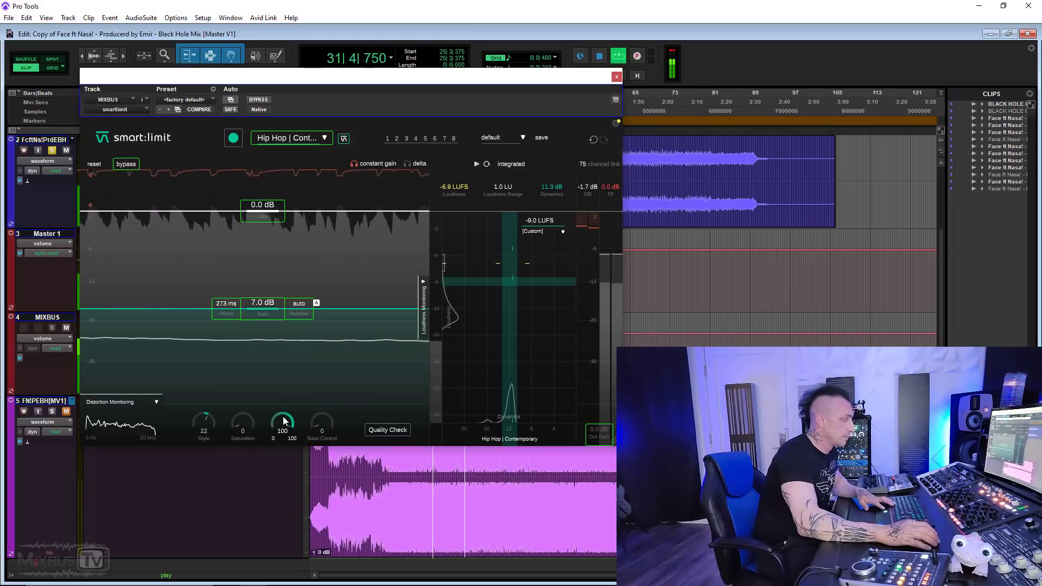
key("space")
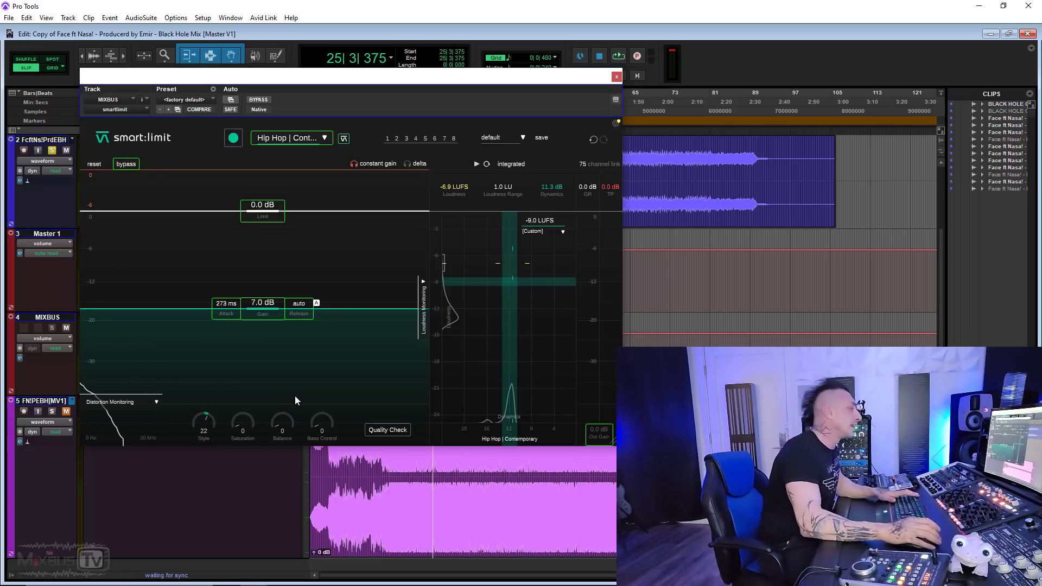
left_click_drag(279, 424, 287, 380)
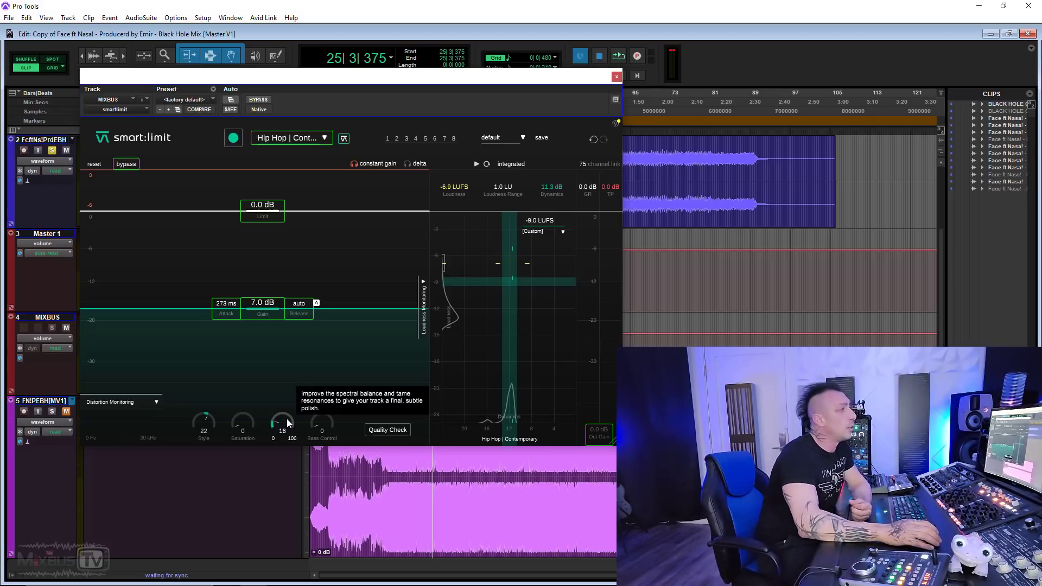
left_click_drag(286, 419, 282, 455)
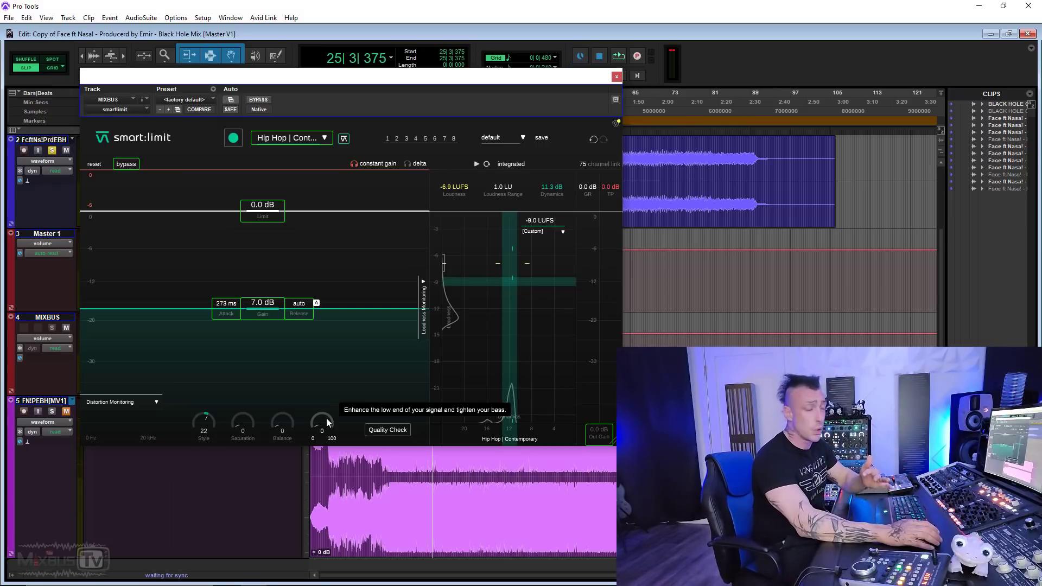
Audition smart:limit's Bass Control at high amounts such as 93 during playback, return it to 0 and stop playback
key("space")
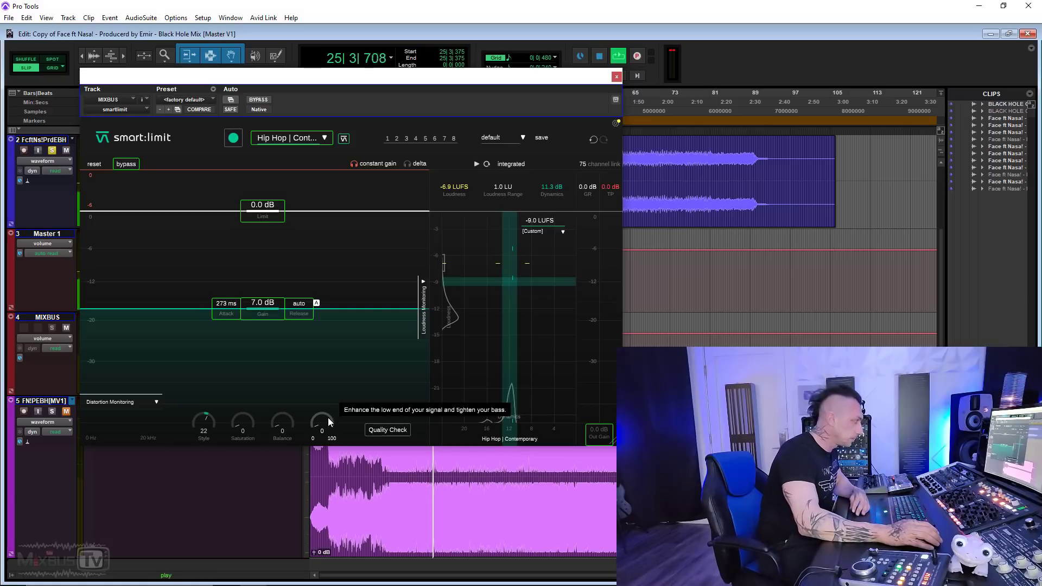
left_click_drag(327, 419, 331, 229)
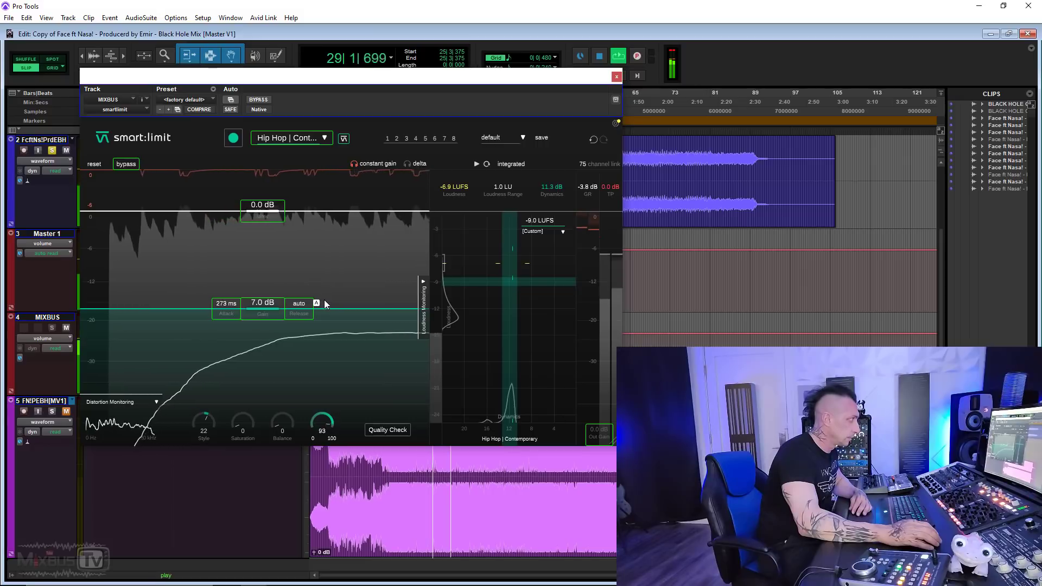
left_click_drag(321, 414, 326, 467)
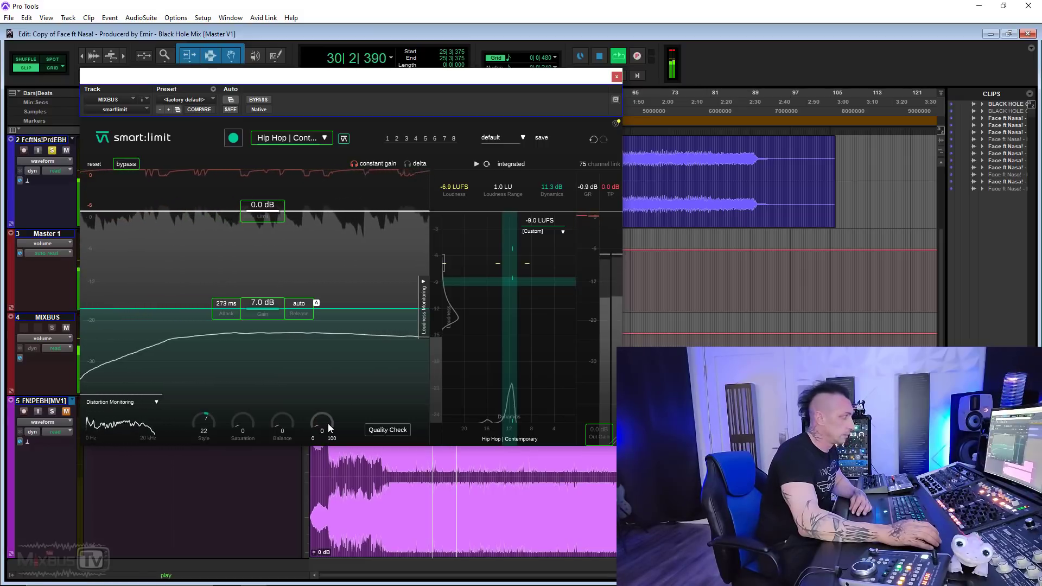
left_click_drag(328, 422, 346, 460)
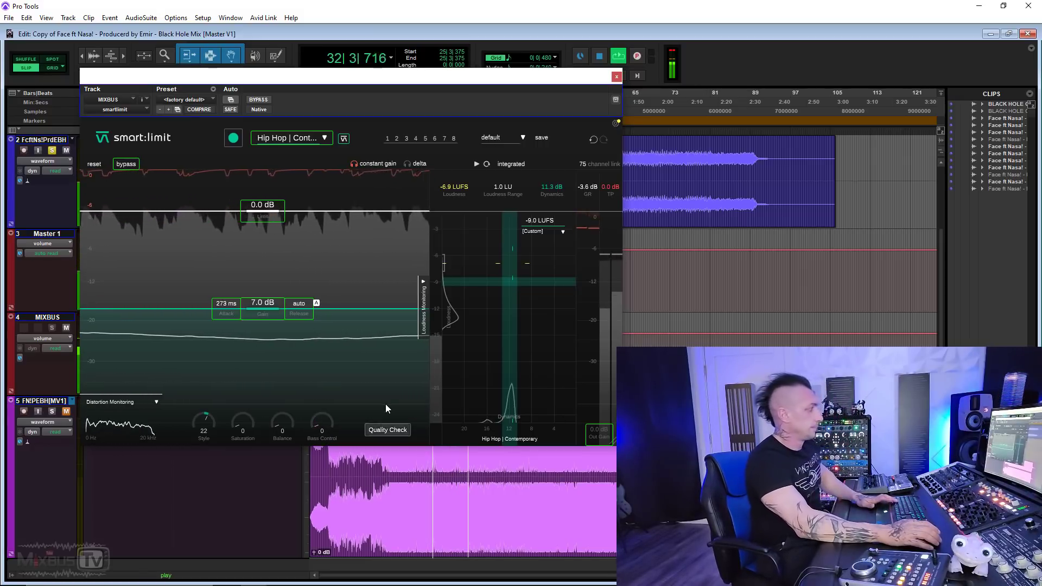
key("space")
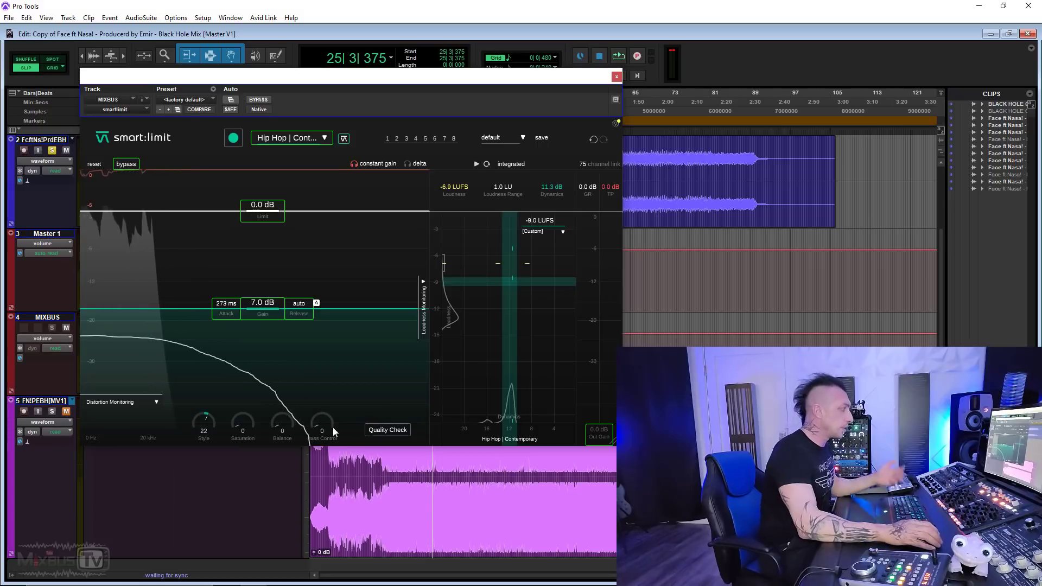
mouse_move(314, 422)
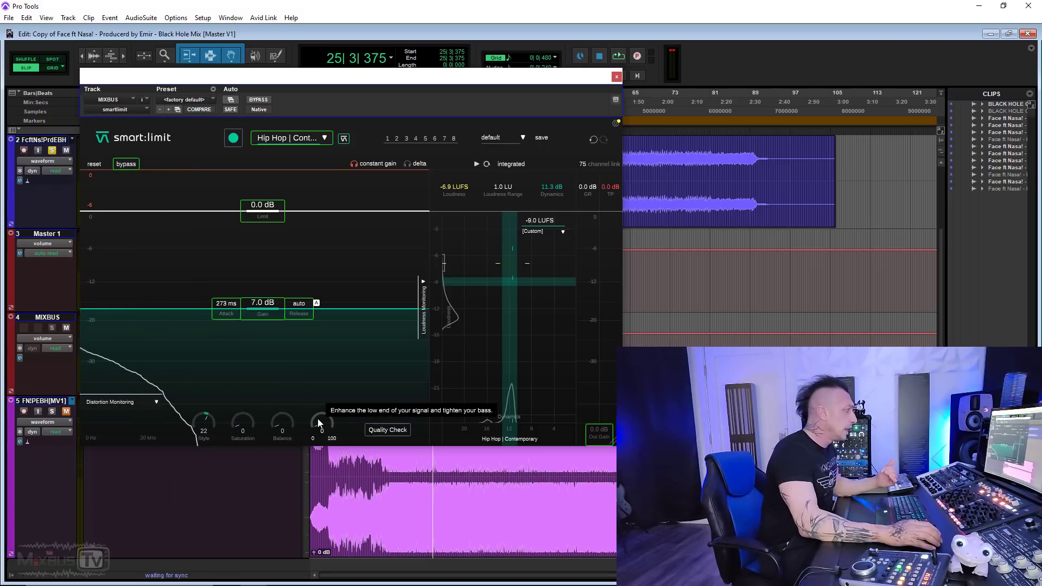